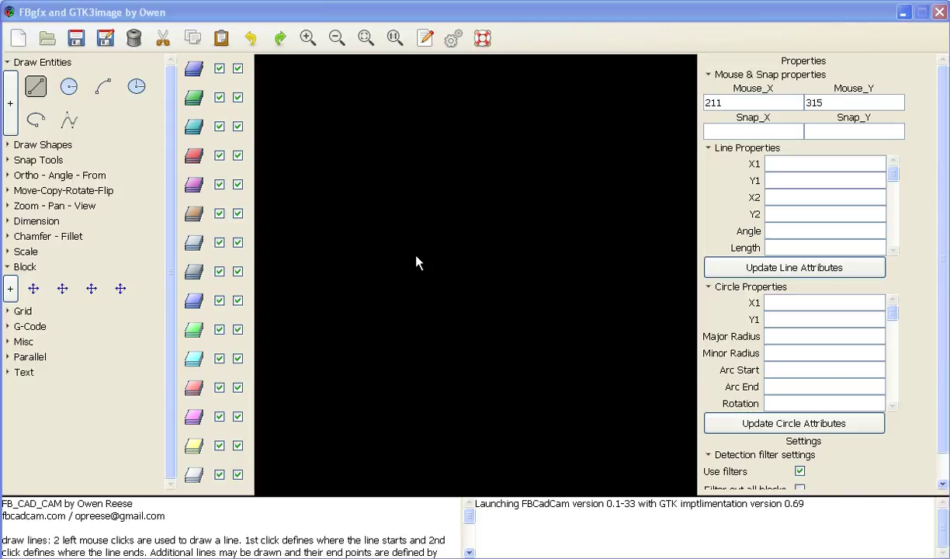
Draw the head circle with a radius of about 35.34
{"action": "left_click", "coordinate": [68, 98]}
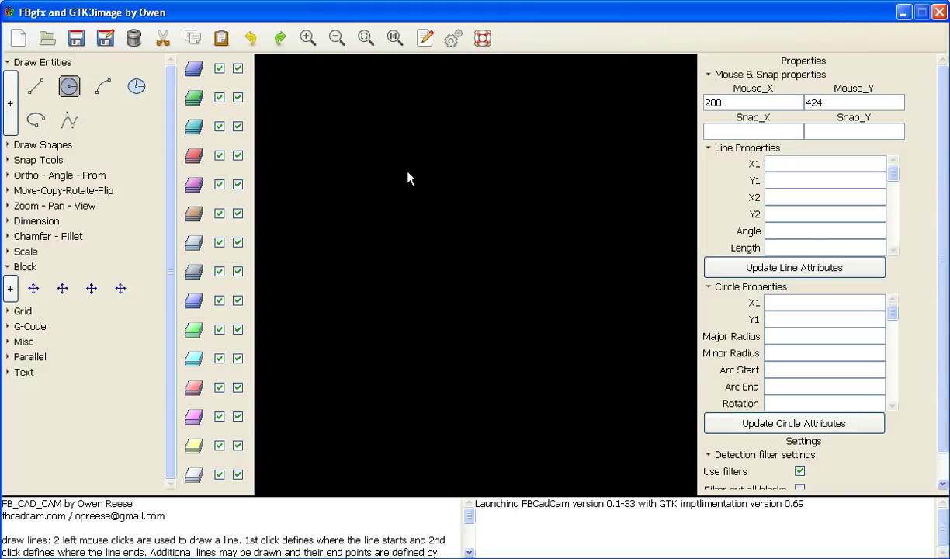
{"action": "left_click", "coordinate": [408, 148]}
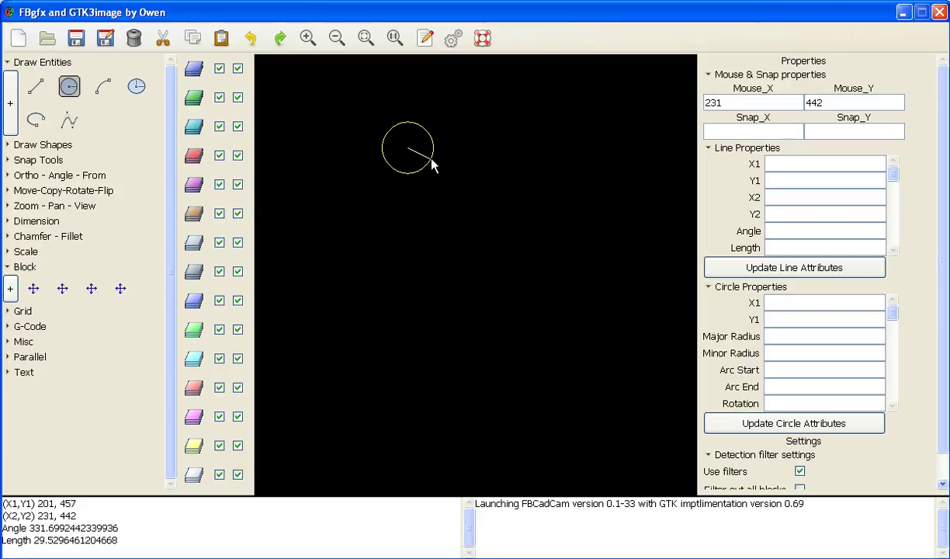
{"action": "left_click", "coordinate": [432, 159]}
Start a body line at the head's bottom edge using Snap to Nearest point
{"action": "left_click", "coordinate": [40, 89]}
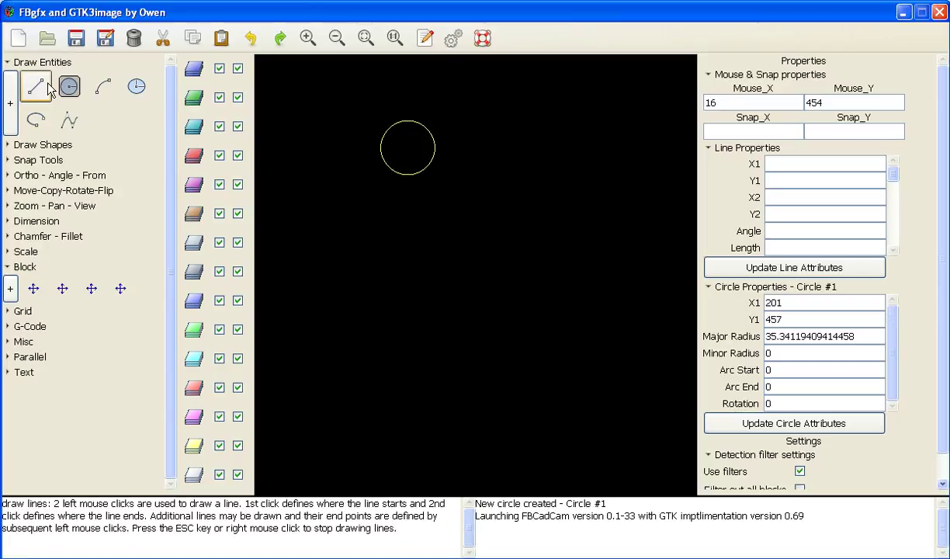
{"action": "left_click", "coordinate": [9, 161]}
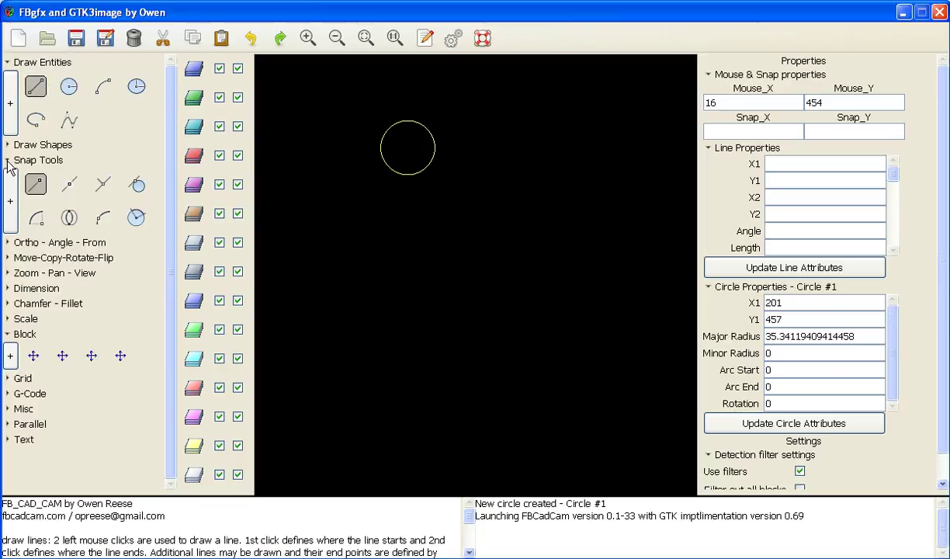
{"action": "left_click", "coordinate": [102, 221]}
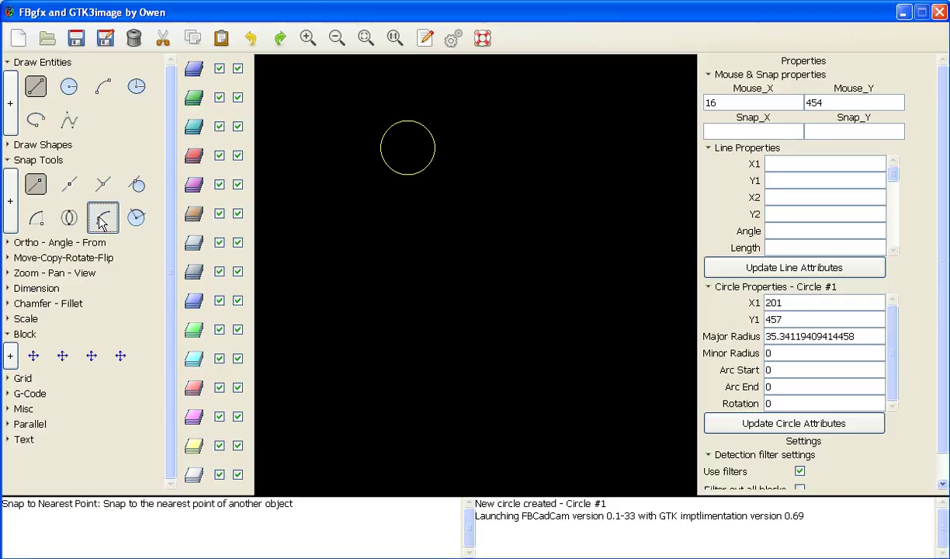
{"action": "left_click", "coordinate": [406, 180]}
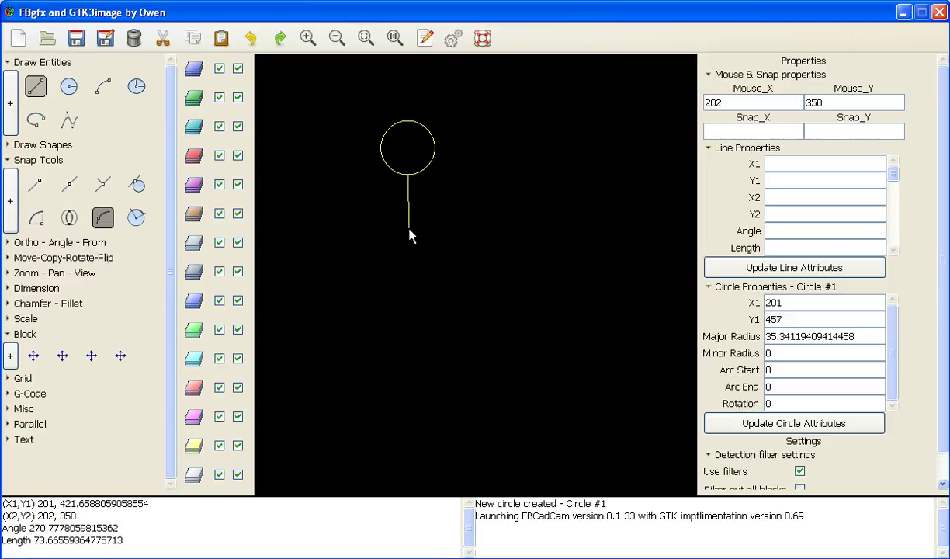
Finish the body line and draw both legs from its end with endpoint snapping
{"action": "left_click", "coordinate": [408, 220]}
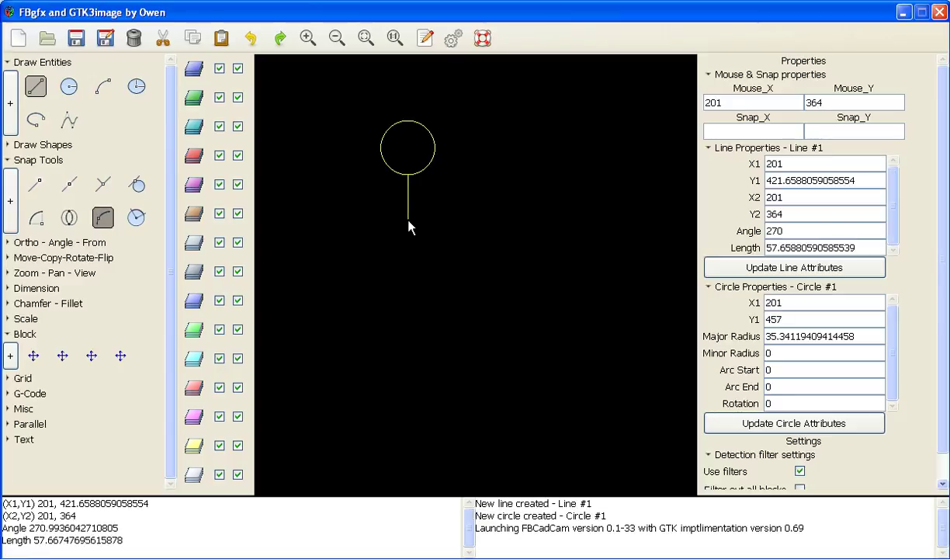
{"action": "left_click", "coordinate": [45, 194]}
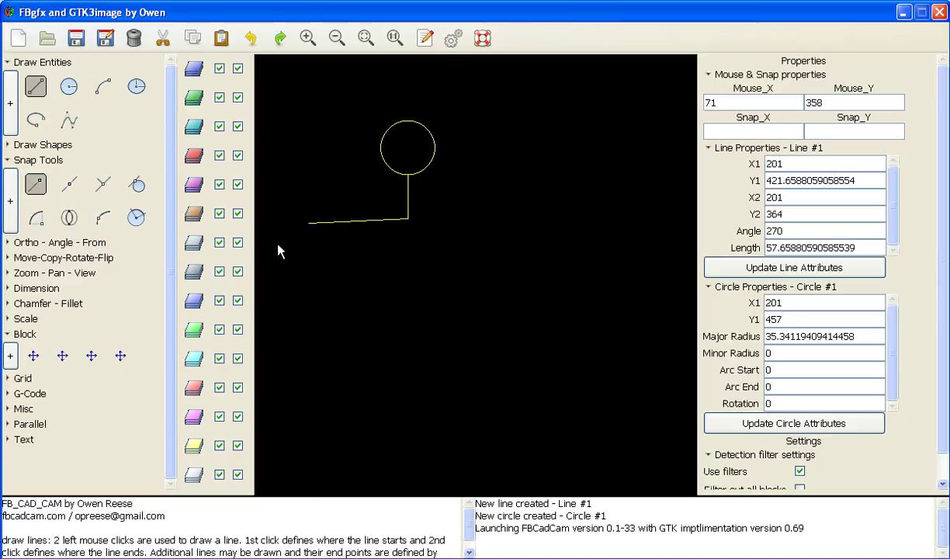
{"action": "left_click", "coordinate": [378, 249]}
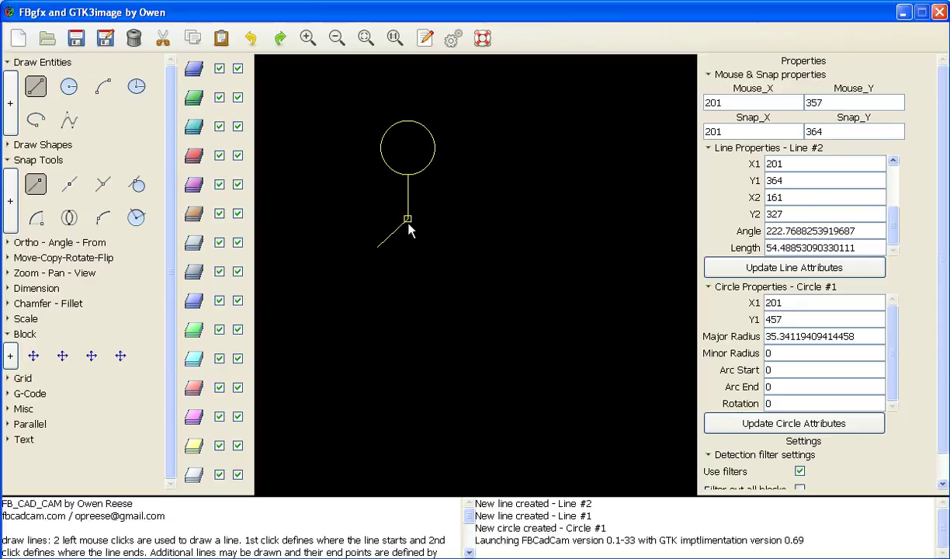
{"action": "left_click", "coordinate": [436, 243]}
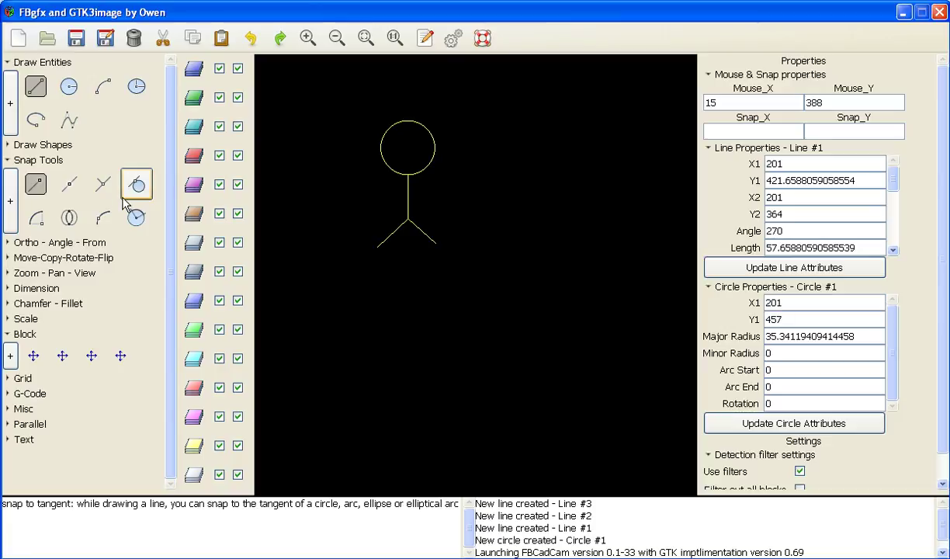
Draw the left and right arms out from the upper body
{"action": "left_click", "coordinate": [109, 223]}
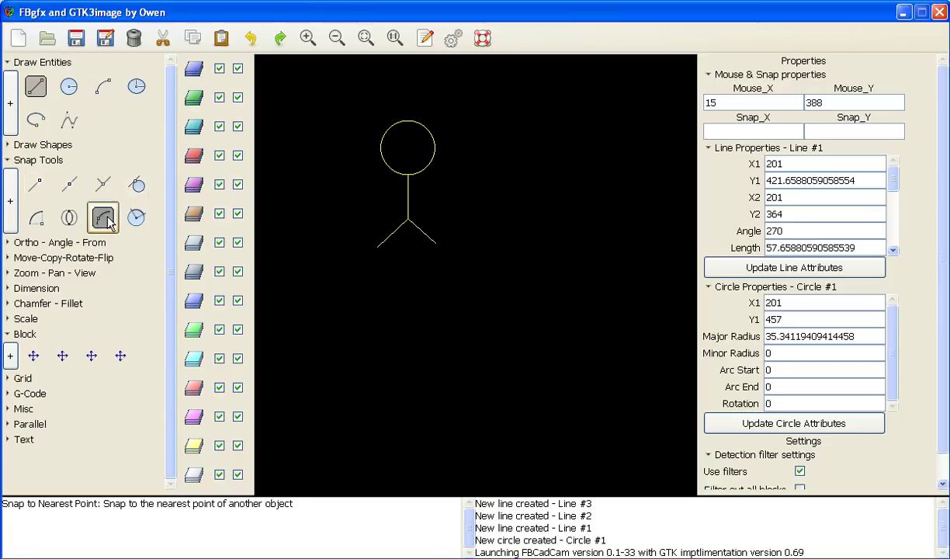
{"action": "left_click", "coordinate": [407, 197]}
{"action": "left_click", "coordinate": [374, 185]}
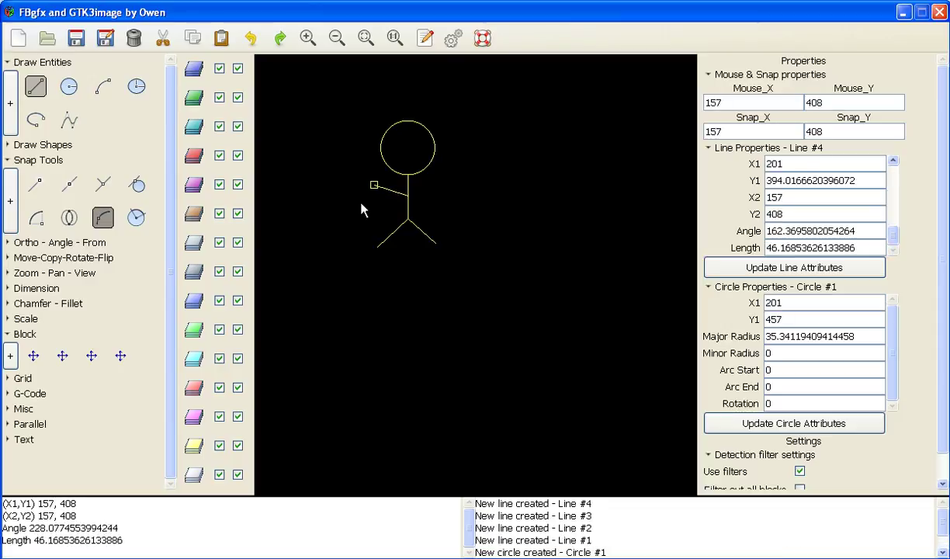
{"action": "left_click", "coordinate": [35, 184]}
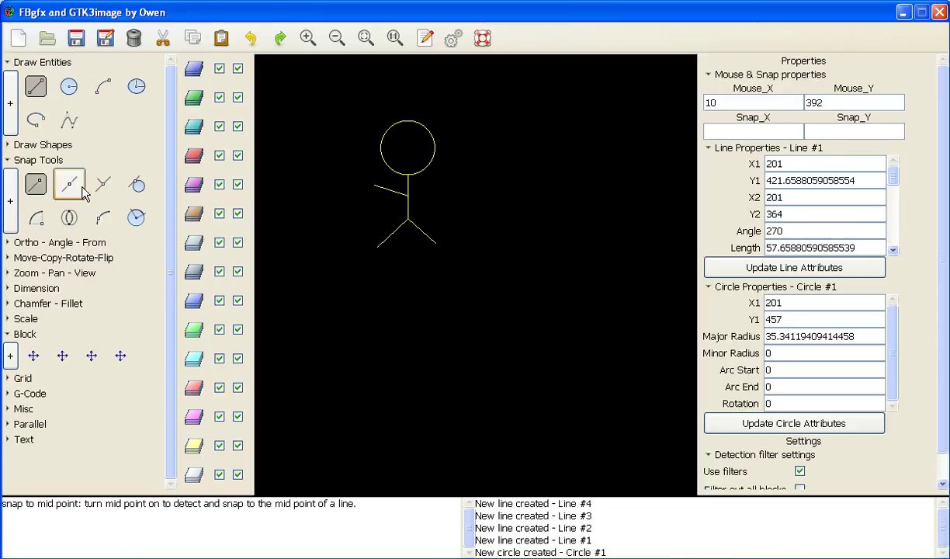
{"action": "left_click", "coordinate": [405, 196]}
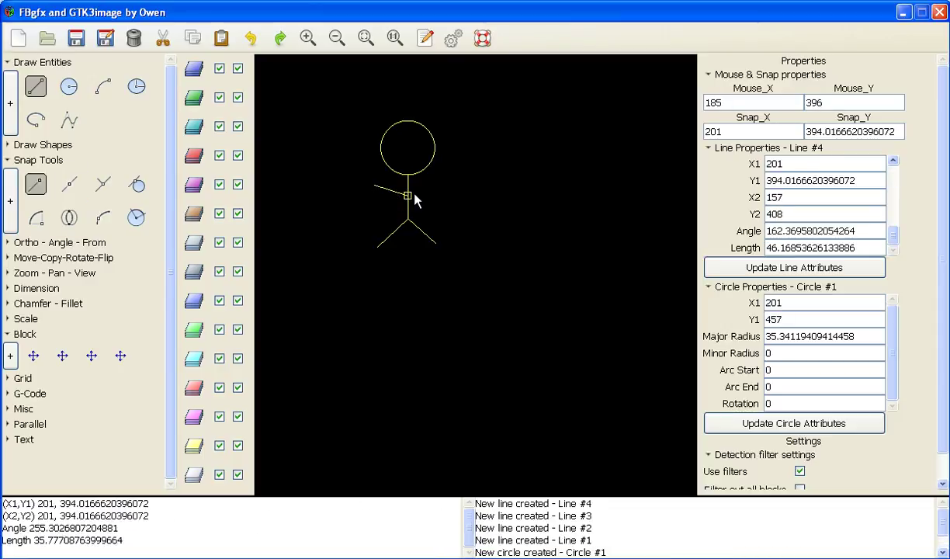
{"action": "left_click", "coordinate": [444, 183]}
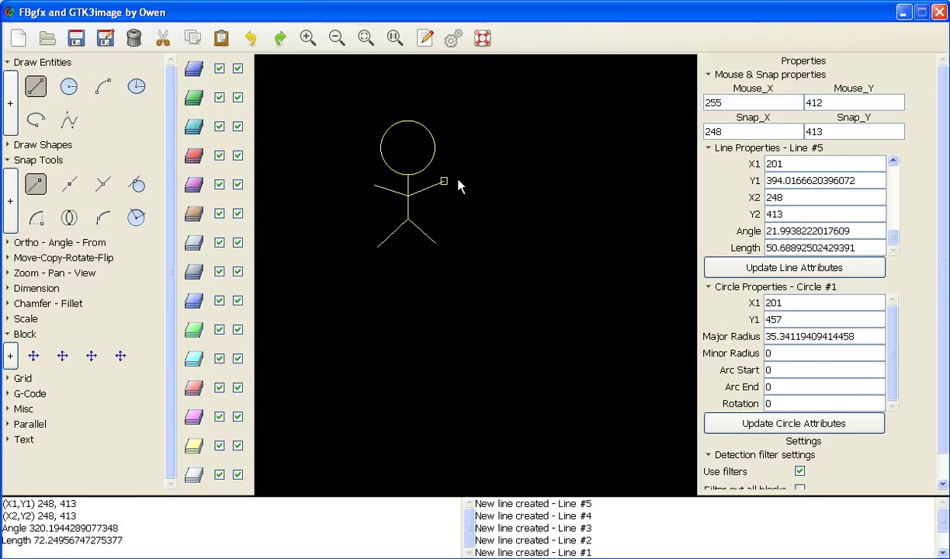
{"action": "left_click", "coordinate": [35, 86]}
Box-select the stick figure and save it as a block named 'people' instead of block0
{"action": "left_click_drag", "start_coordinate": [305, 113], "coordinate": [505, 281]}
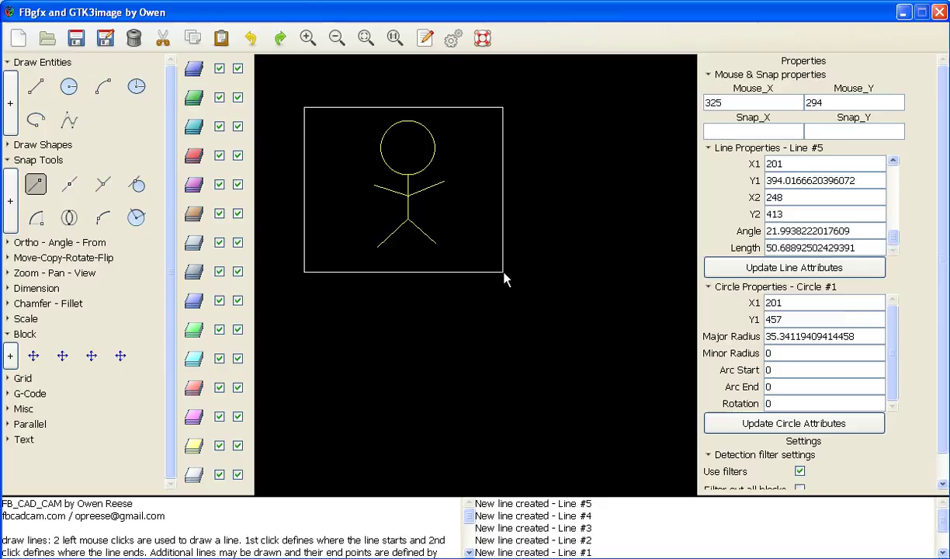
{"action": "left_click", "coordinate": [34, 356]}
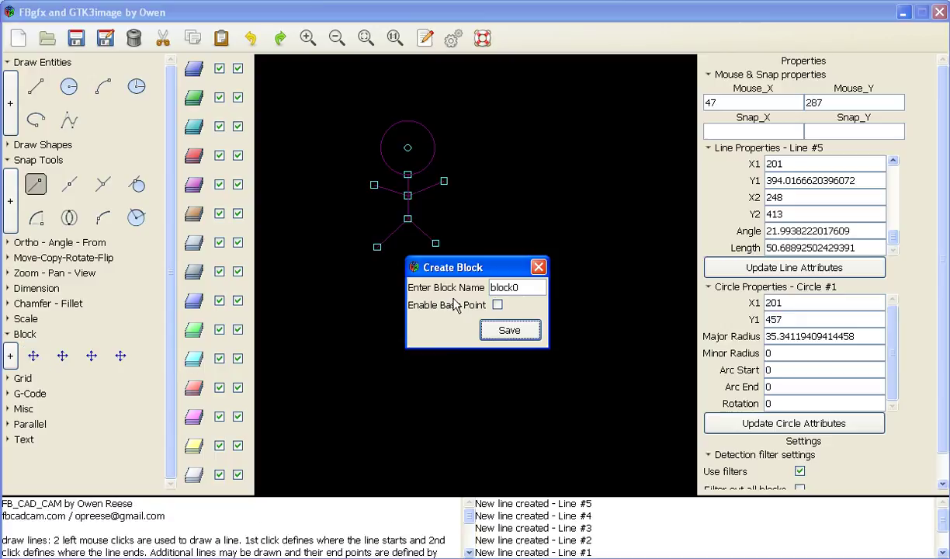
{"action": "left_click_drag", "start_coordinate": [522, 286], "coordinate": [484, 296]}
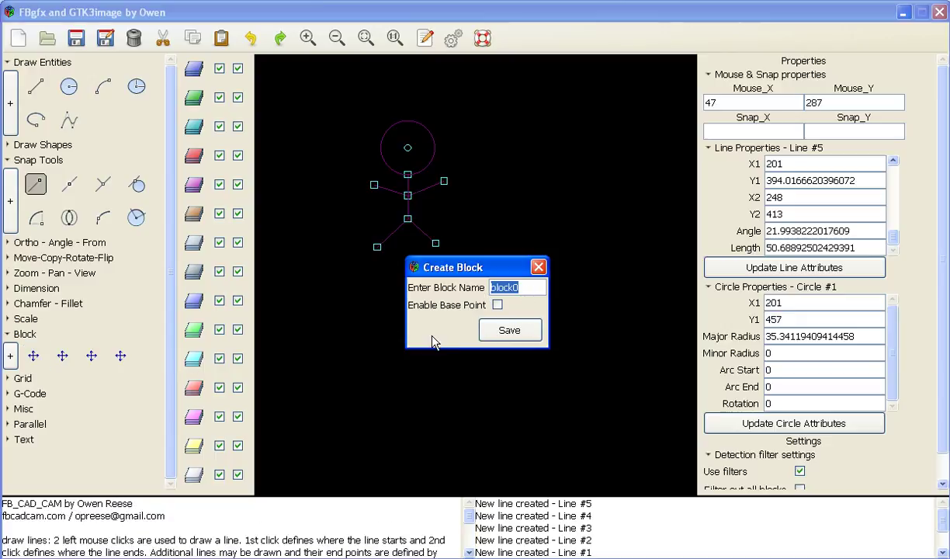
{"action": "type", "text": "people"}
{"action": "left_click", "coordinate": [509, 331]}
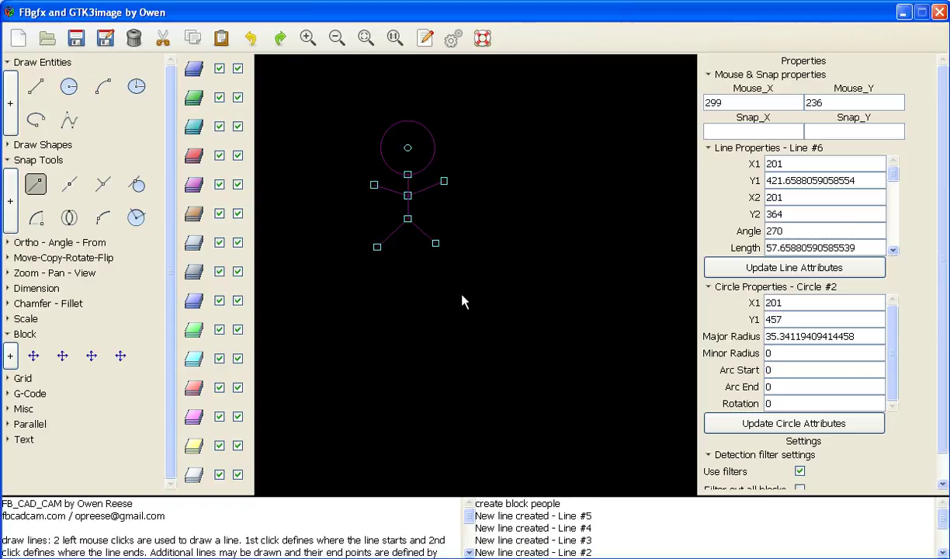
Draw a large circle (Circle #3) centred below the stick figure
{"action": "scroll", "coordinate": [468, 156], "scroll_direction": "down", "scroll_amount": 1}
{"action": "scroll", "coordinate": [467, 155], "scroll_direction": "down", "scroll_amount": 1}
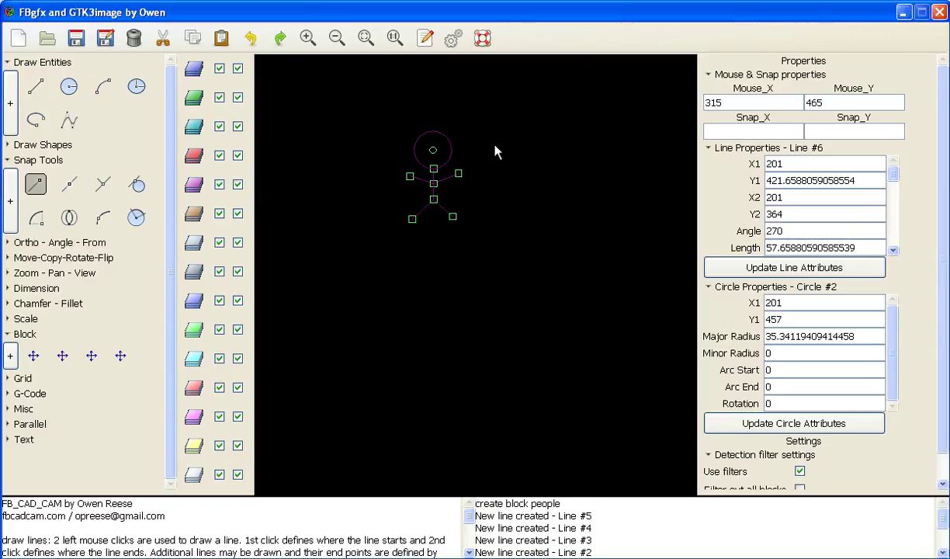
{"action": "scroll", "coordinate": [468, 156], "scroll_direction": "down", "scroll_amount": 1}
{"action": "scroll", "coordinate": [401, 170], "scroll_direction": "up", "scroll_amount": 1}
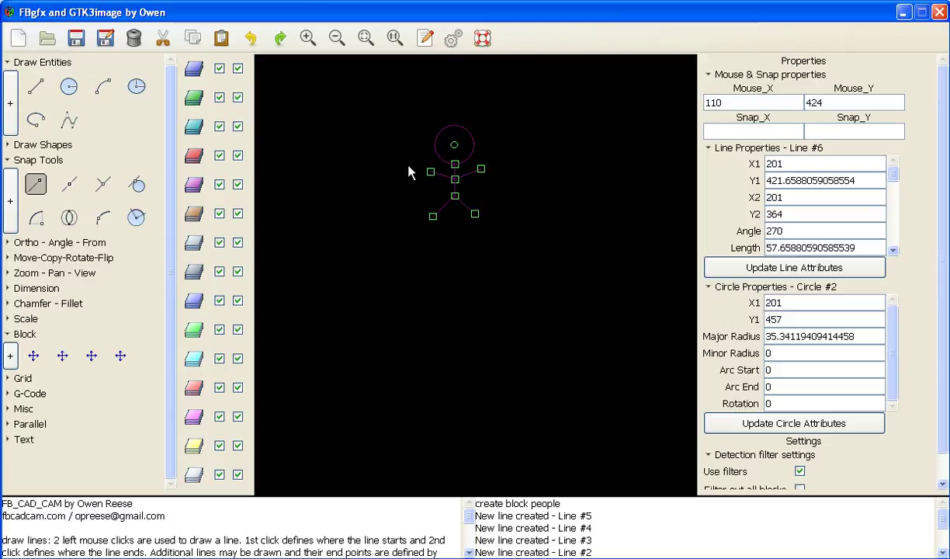
{"action": "left_click_drag", "start_coordinate": [370, 134], "coordinate": [518, 245]}
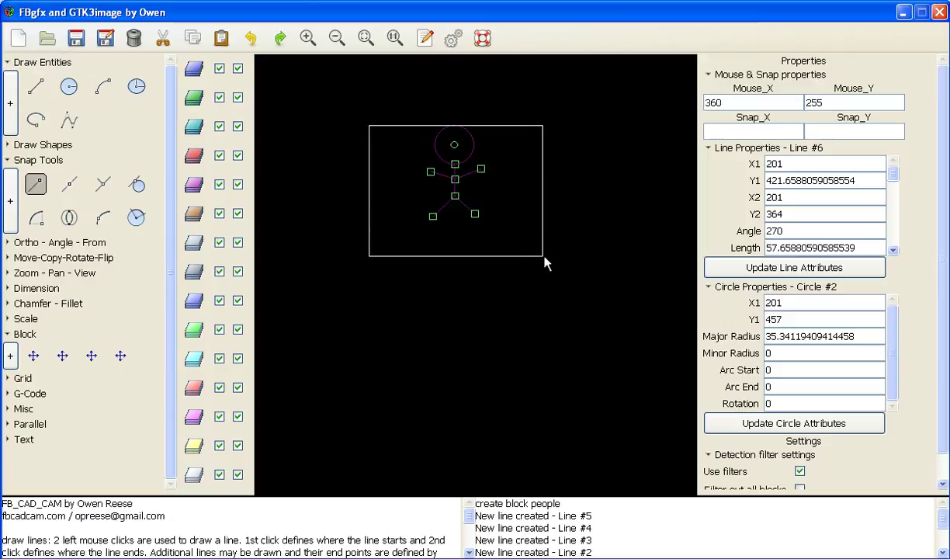
{"action": "left_click", "coordinate": [69, 86]}
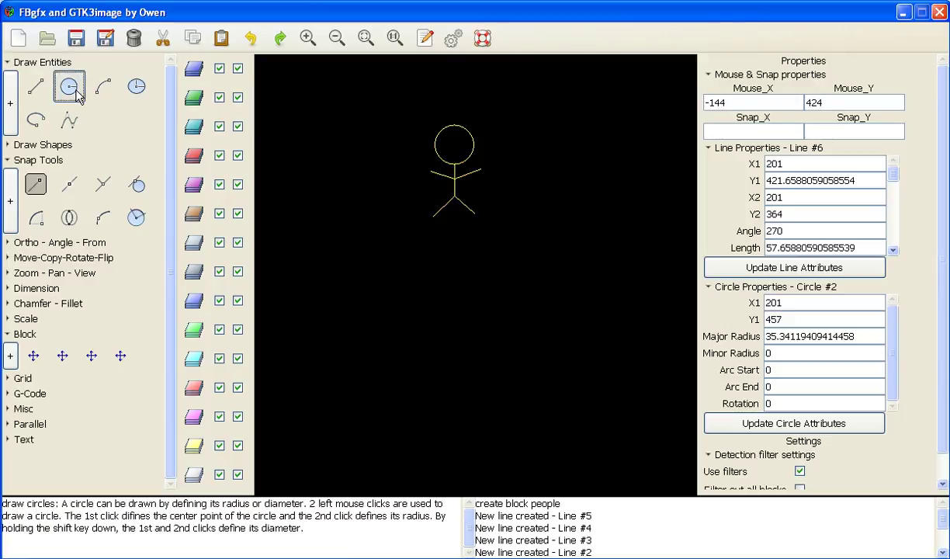
{"action": "left_click", "coordinate": [454, 242]}
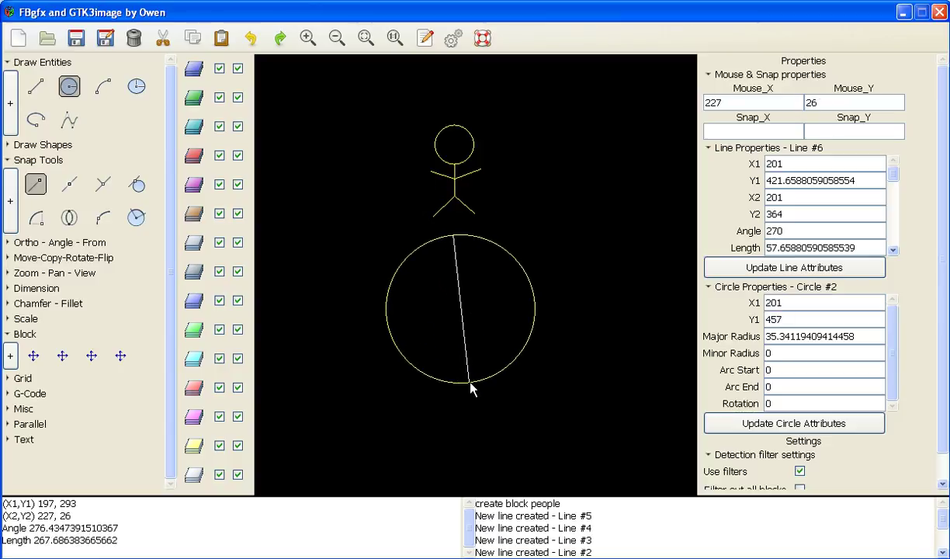
{"action": "left_click", "coordinate": [469, 416]}
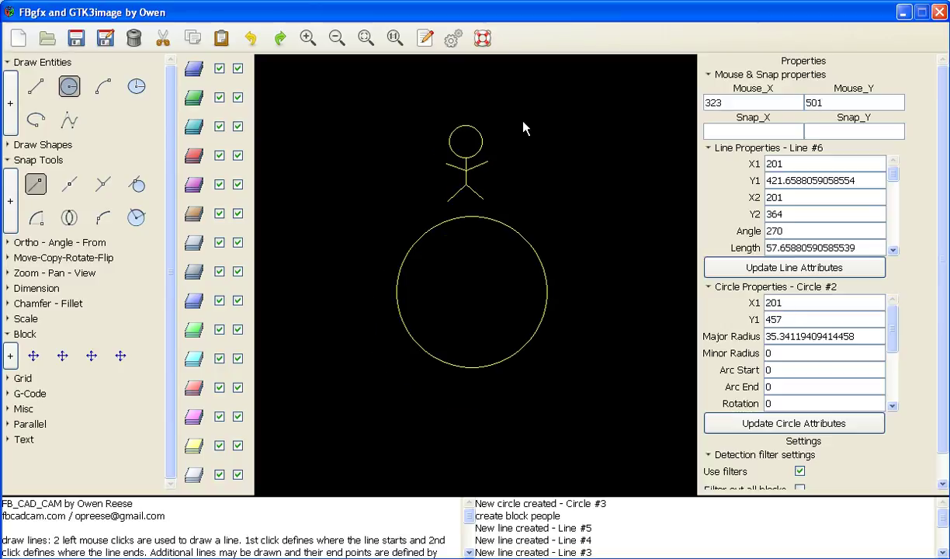
{"action": "scroll", "coordinate": [522, 128], "scroll_direction": "down", "scroll_amount": 2}
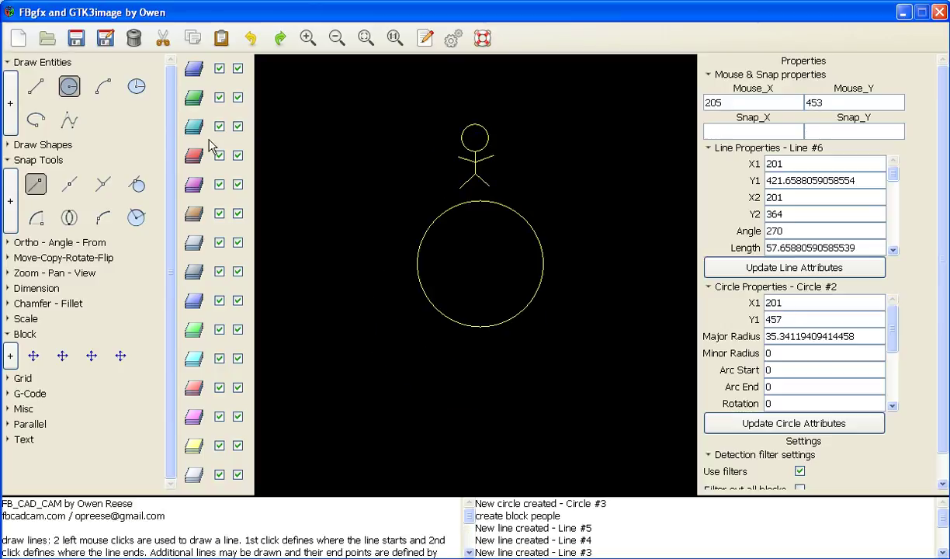
Start Copy Rotate on the stick-figure block, pivoting on the big circle's centre
{"action": "left_click", "coordinate": [70, 86]}
{"action": "left_click", "coordinate": [476, 141]}
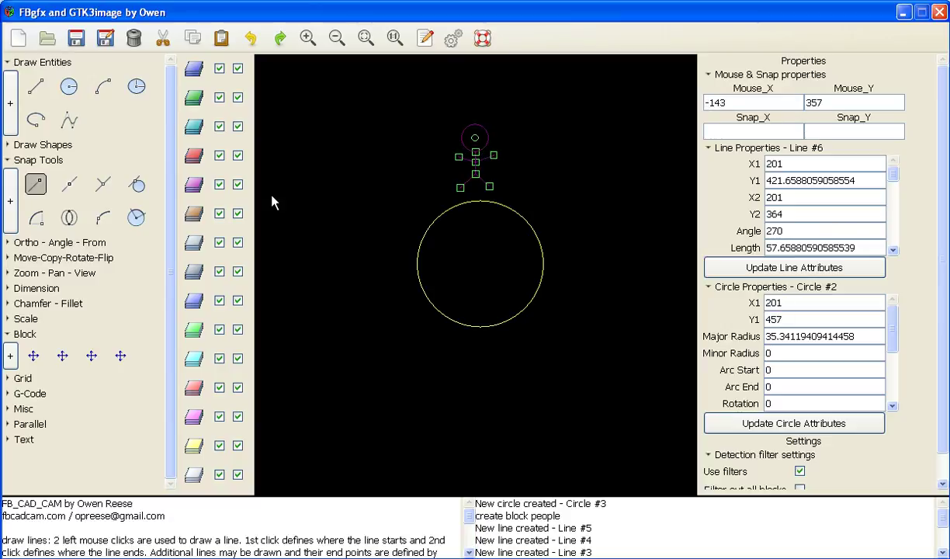
{"action": "left_click", "coordinate": [10, 261]}
{"action": "left_click", "coordinate": [10, 297]}
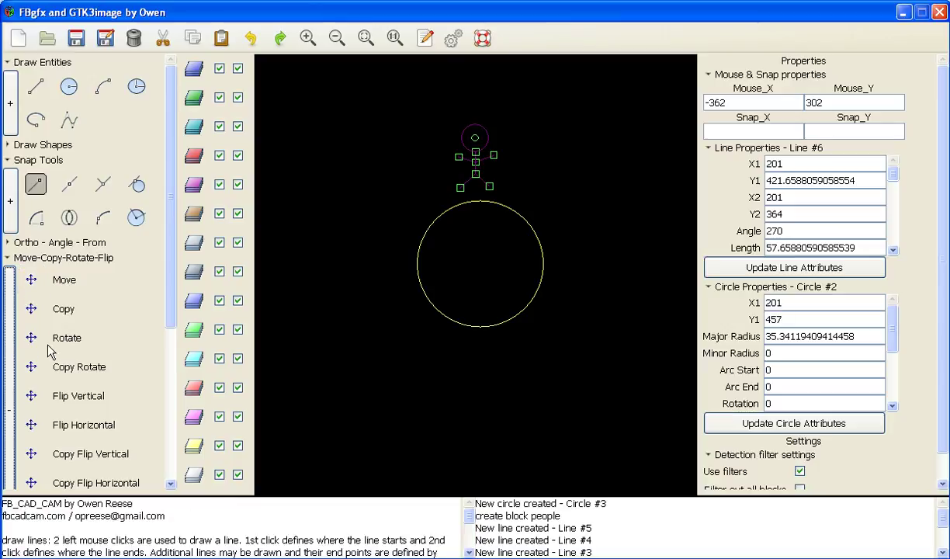
{"action": "left_click", "coordinate": [35, 366]}
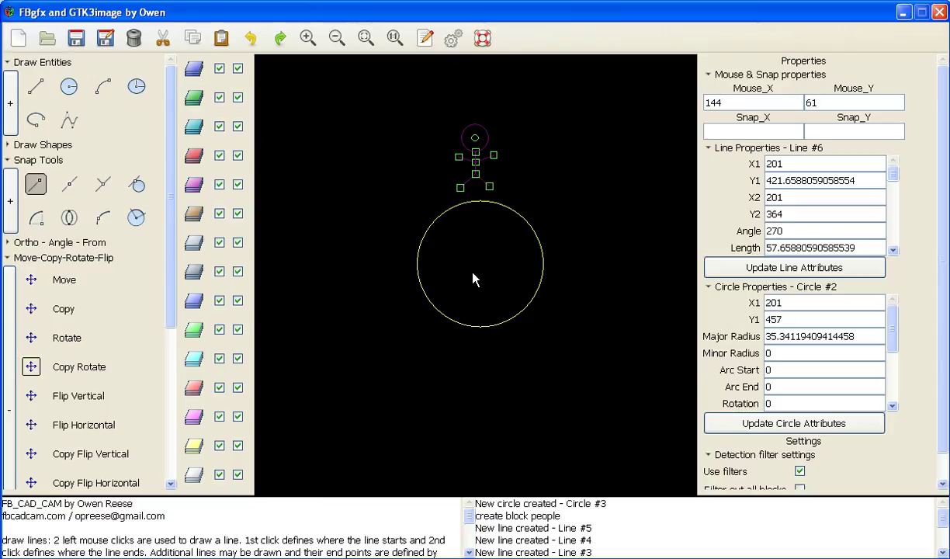
{"action": "left_click", "coordinate": [478, 205]}
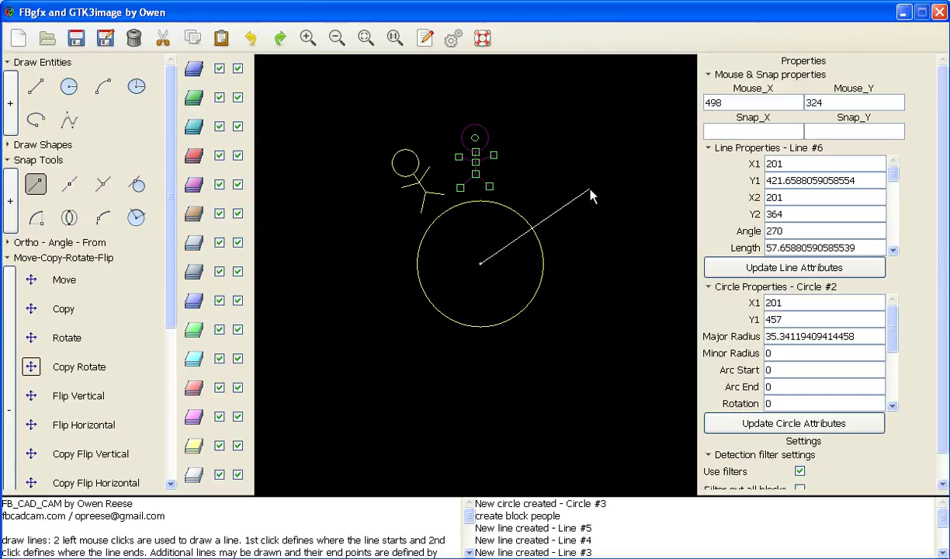
Place rotated copies of the stick figure all around the big circle
{"action": "left_click", "coordinate": [590, 195]}
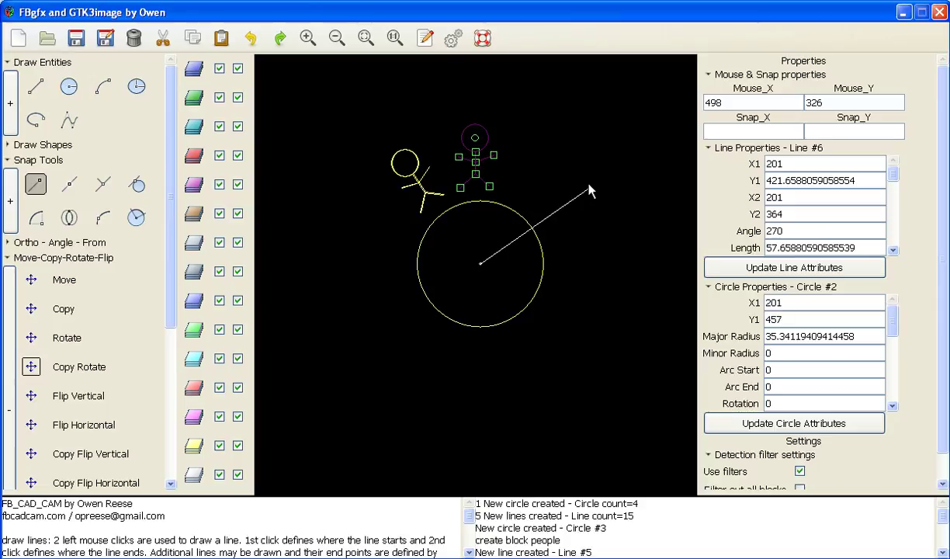
{"action": "left_click", "coordinate": [551, 118]}
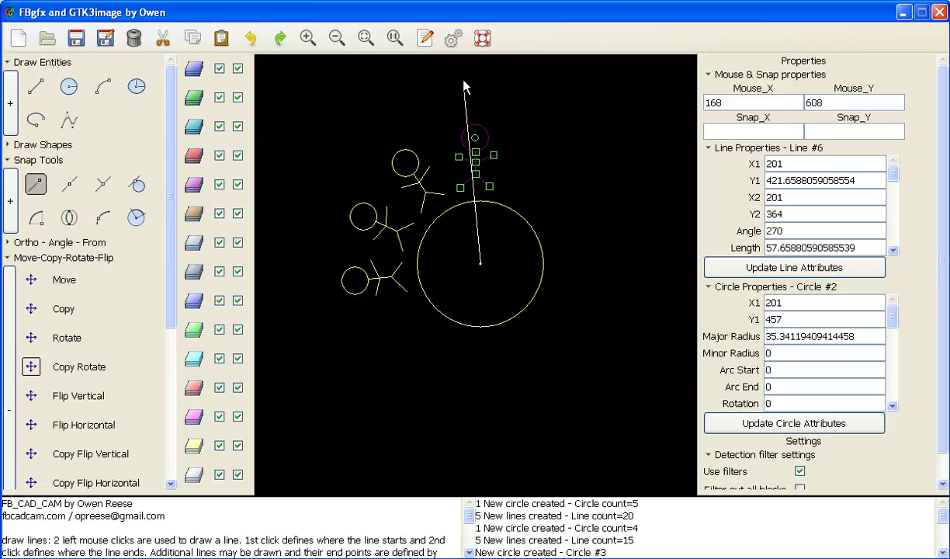
{"action": "left_click", "coordinate": [464, 84]}
{"action": "left_click", "coordinate": [326, 82]}
{"action": "left_click", "coordinate": [275, 248]}
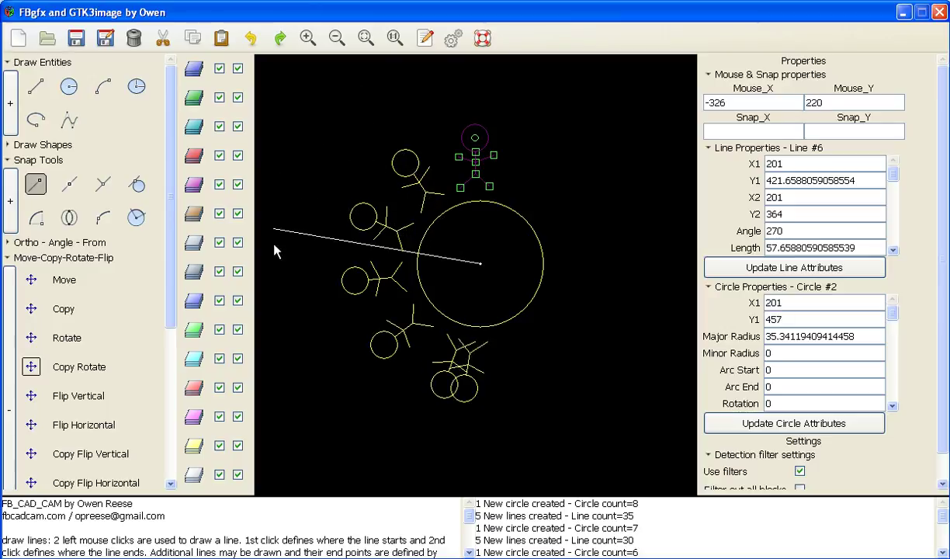
{"action": "left_click", "coordinate": [313, 385]}
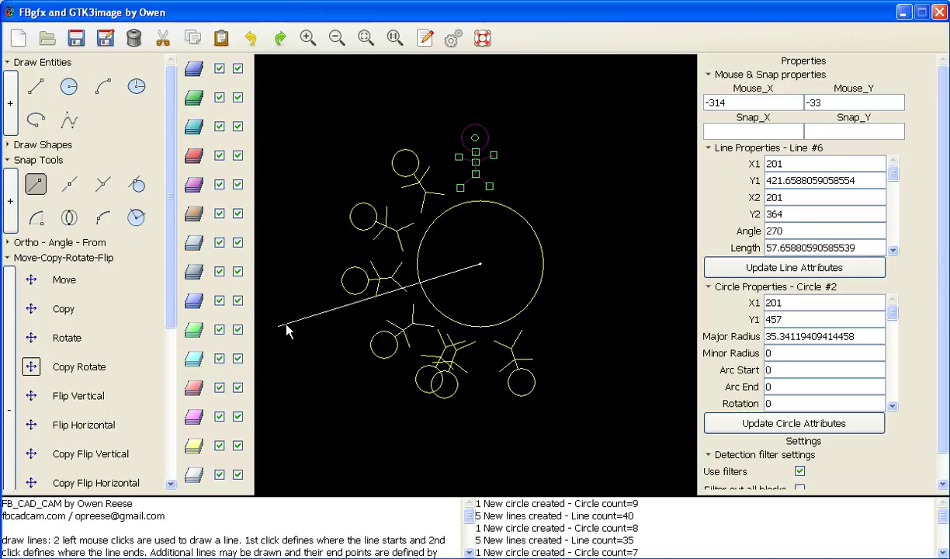
{"action": "left_click", "coordinate": [317, 315]}
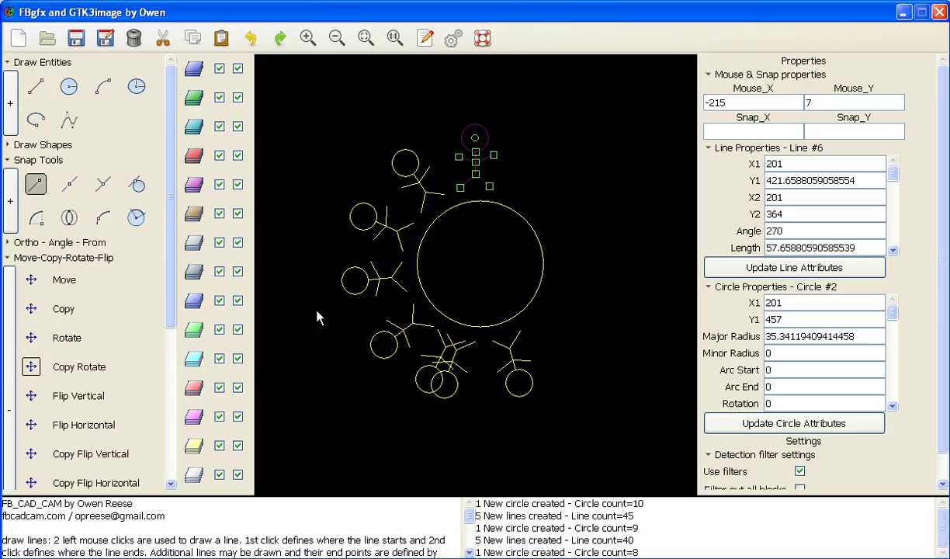
{"action": "left_click", "coordinate": [365, 396]}
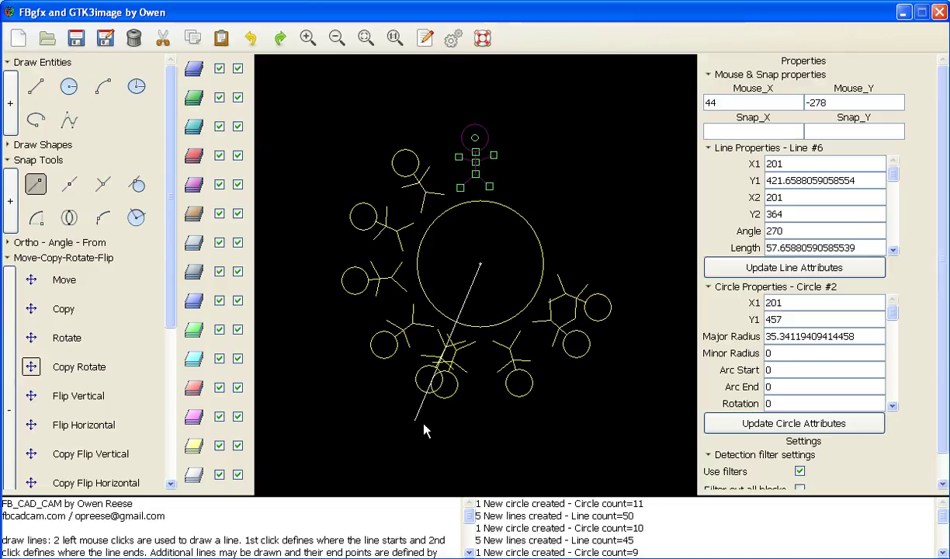
{"action": "left_click", "coordinate": [452, 431]}
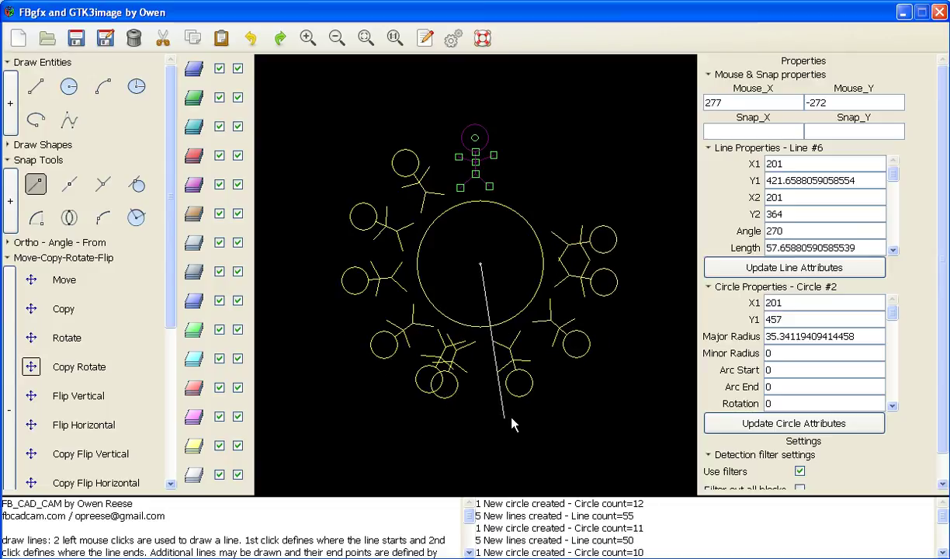
{"action": "left_click", "coordinate": [552, 414]}
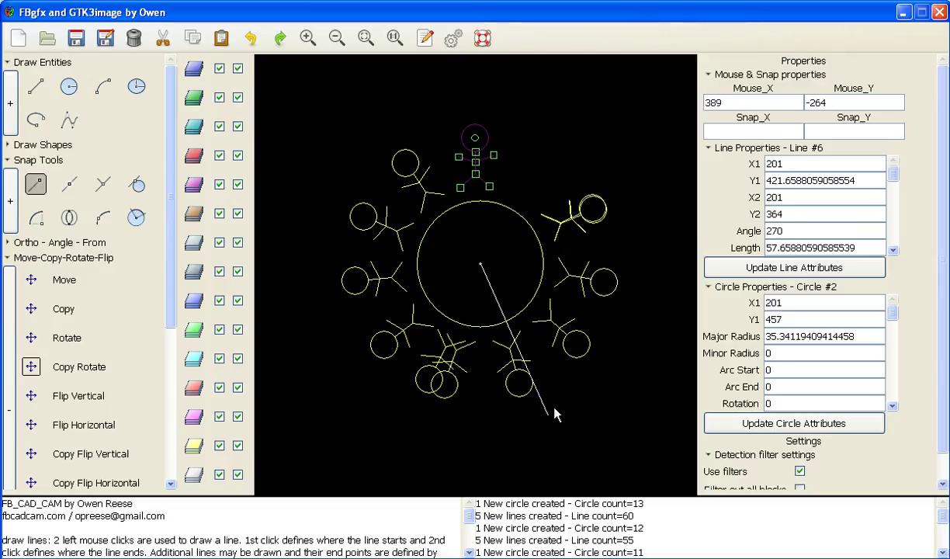
{"action": "left_click", "coordinate": [614, 368]}
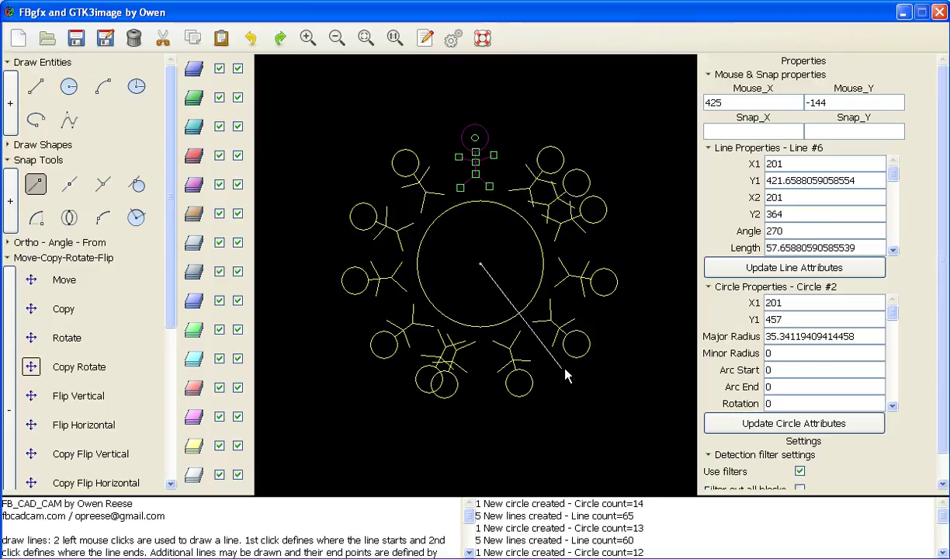
Delete the overlapping duplicate stick figure near the bottom of the ring
{"action": "key", "text": "Escape"}
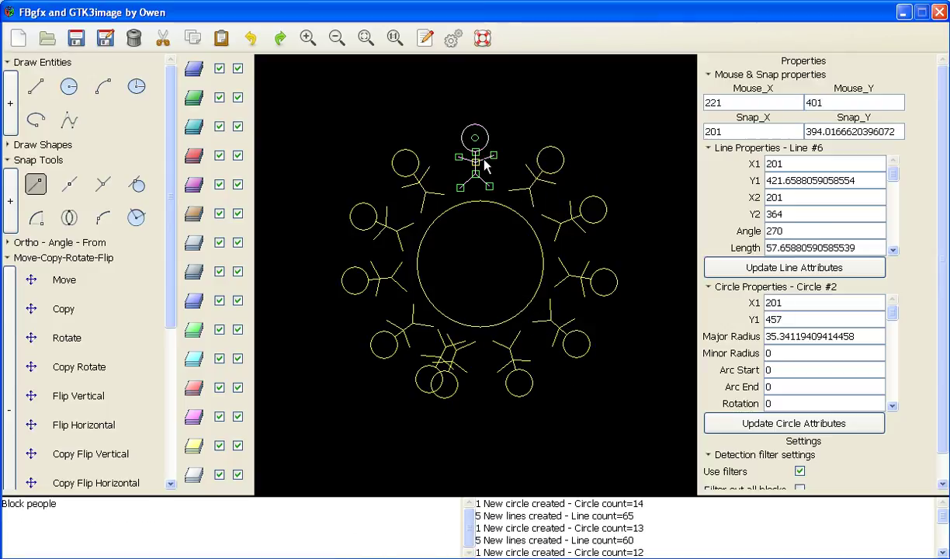
{"action": "left_click", "coordinate": [483, 161]}
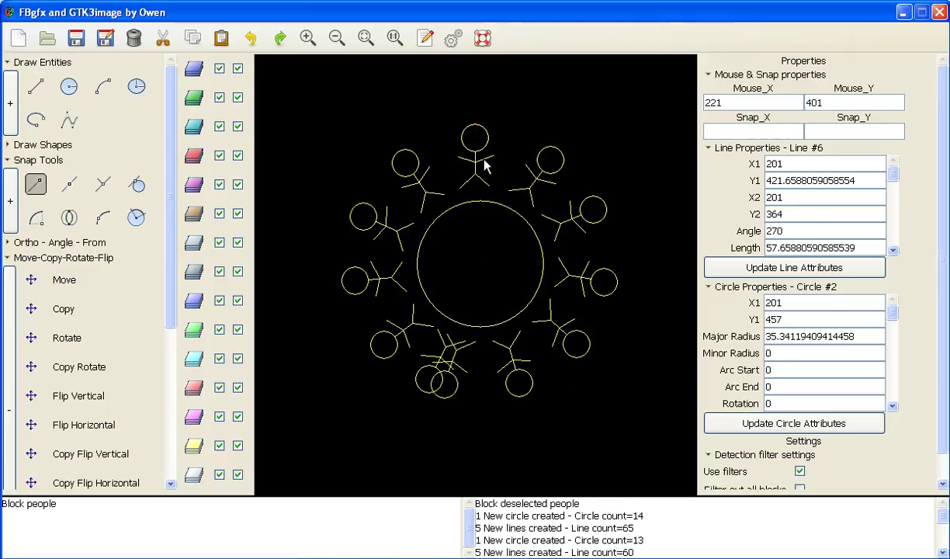
{"action": "left_click", "coordinate": [445, 356]}
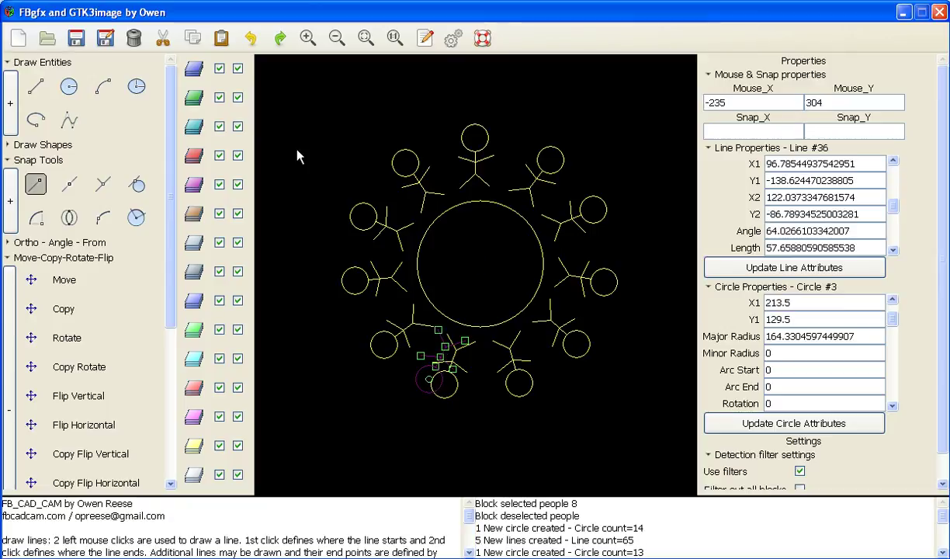
{"action": "left_click", "coordinate": [132, 39]}
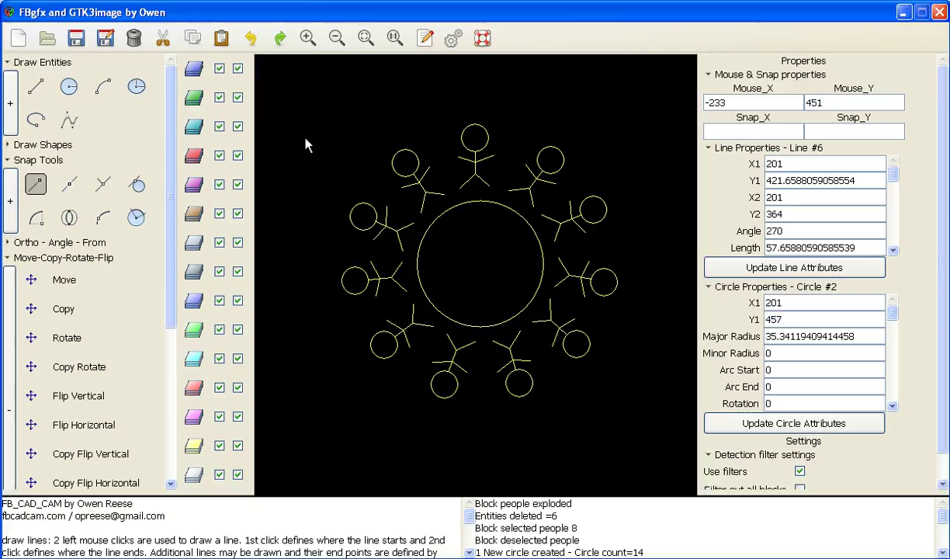
Save the drawing over test.dxf in the home folder
{"action": "left_click", "coordinate": [75, 41]}
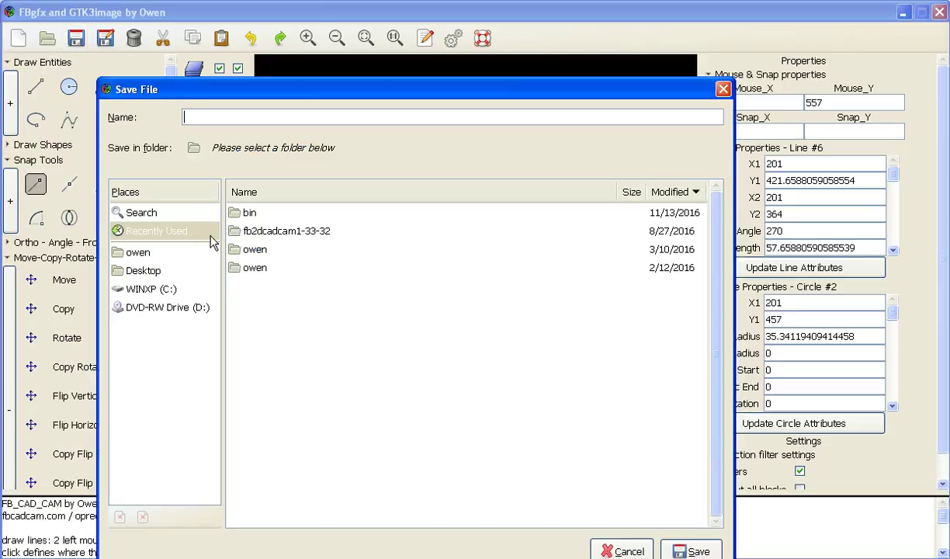
{"action": "left_click", "coordinate": [140, 253]}
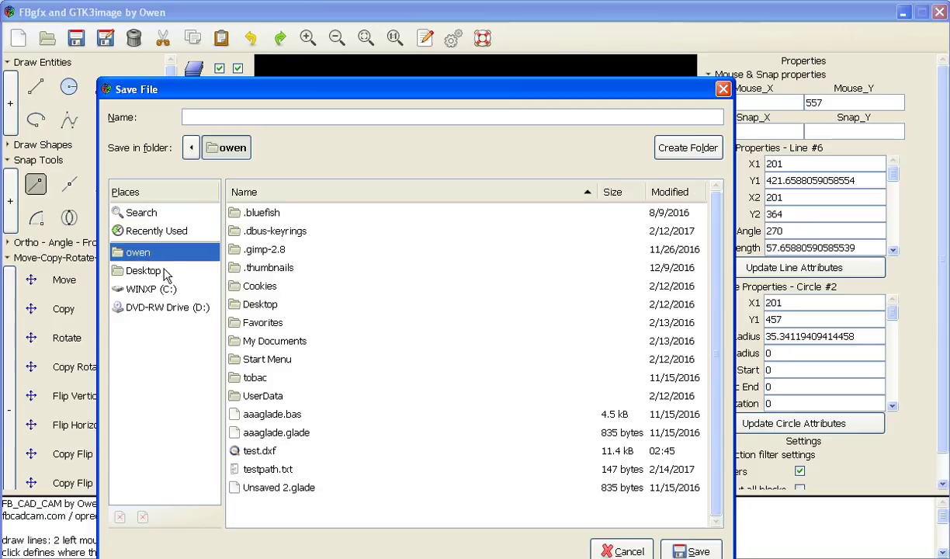
{"action": "double_click", "coordinate": [266, 456]}
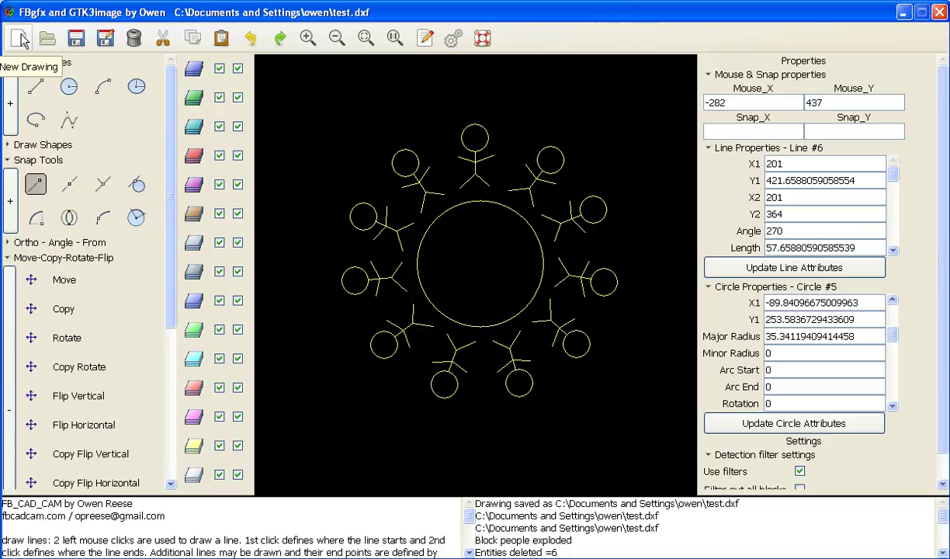
Start a new drawing, reopen test.dxf, and zoom out to show the whole ring
{"action": "left_click", "coordinate": [21, 40]}
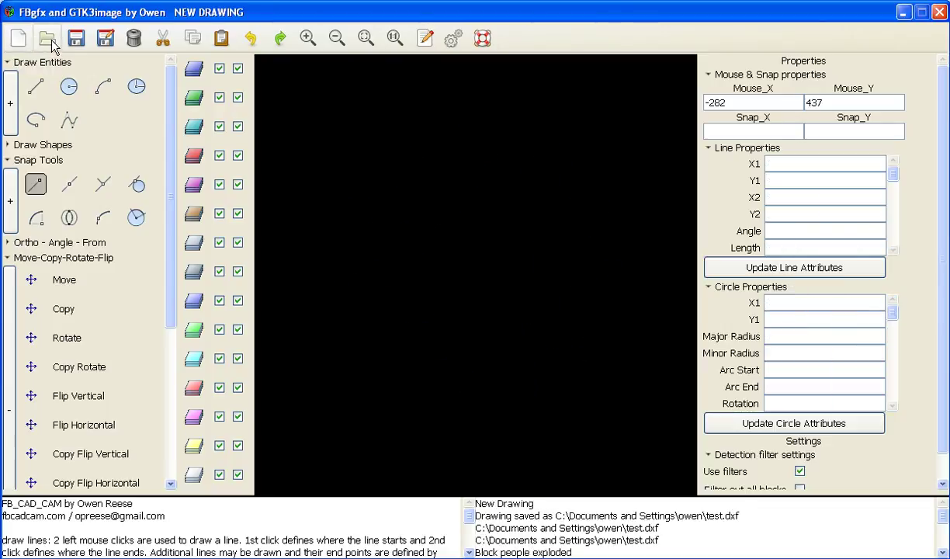
{"action": "left_click", "coordinate": [49, 40]}
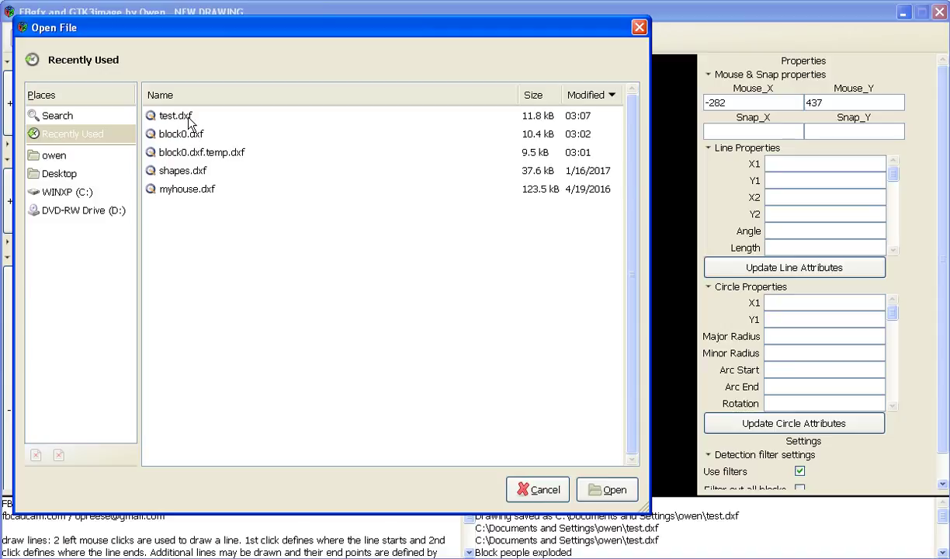
{"action": "double_click", "coordinate": [188, 122]}
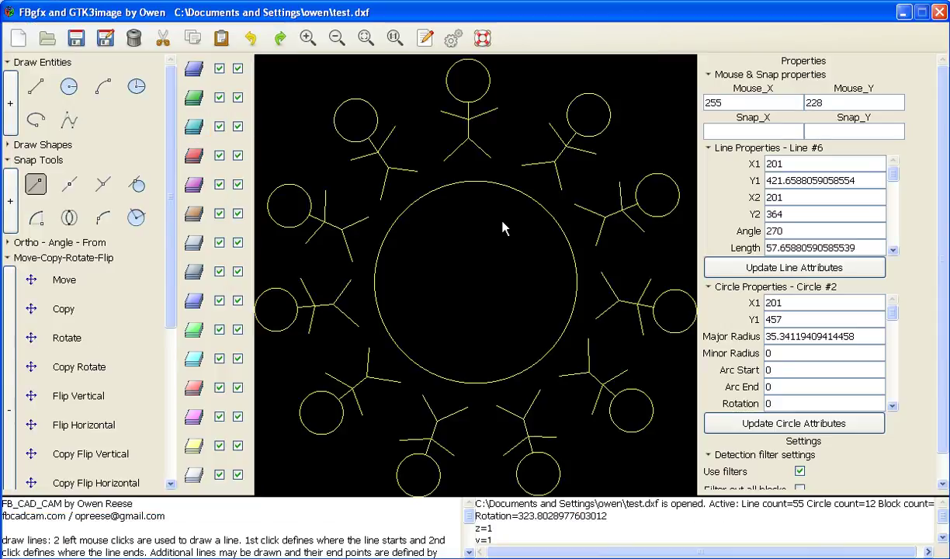
{"action": "scroll", "coordinate": [479, 259], "scroll_direction": "down", "scroll_amount": 1}
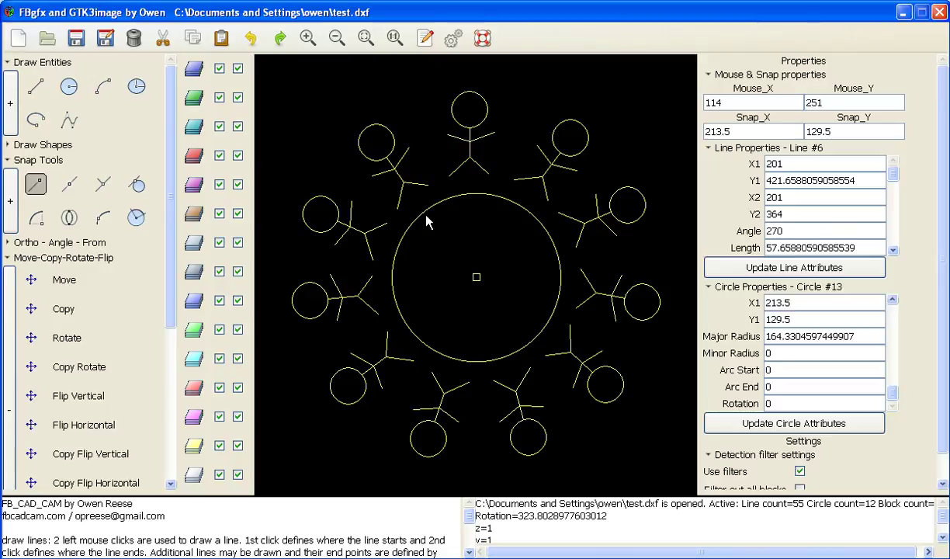
Select the top stick figure and open its 'people' master block for editing
{"action": "left_click", "coordinate": [466, 142]}
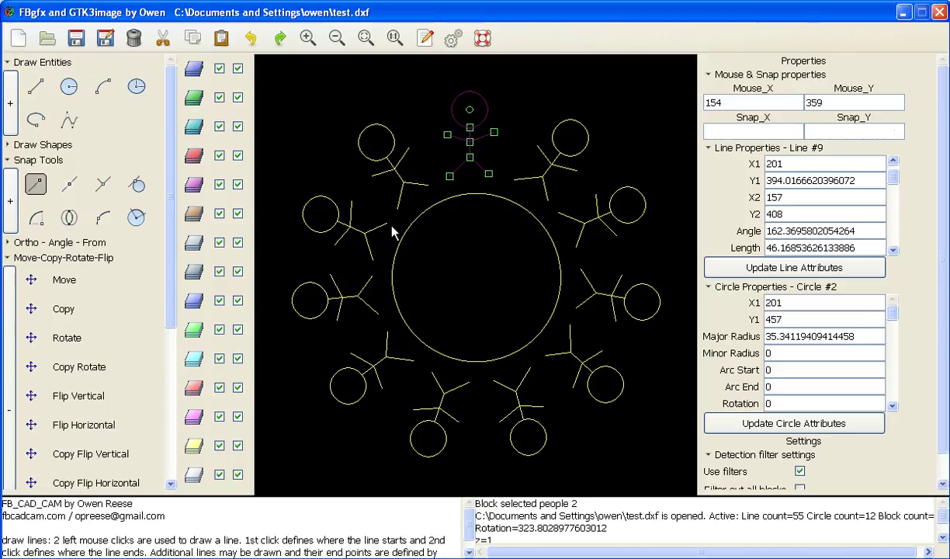
{"action": "left_click", "coordinate": [10, 310]}
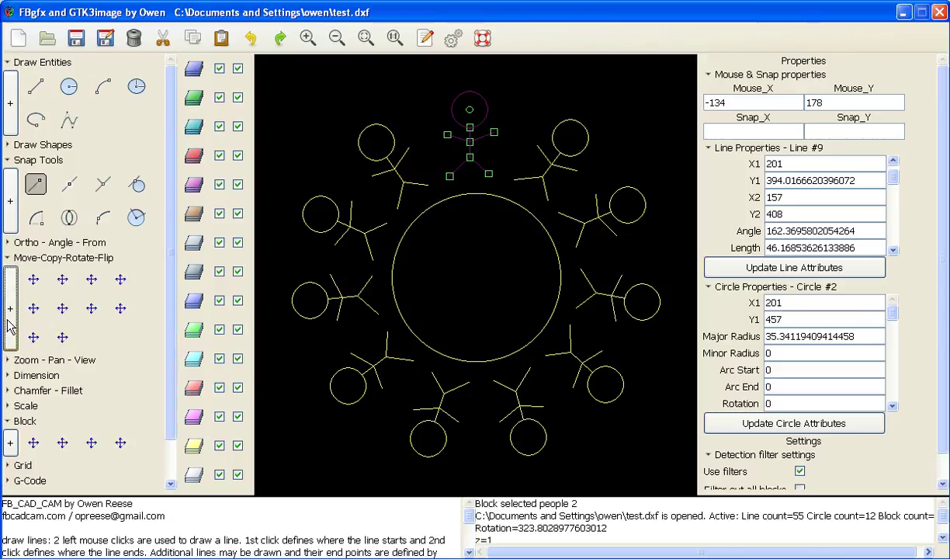
{"action": "left_click", "coordinate": [120, 444]}
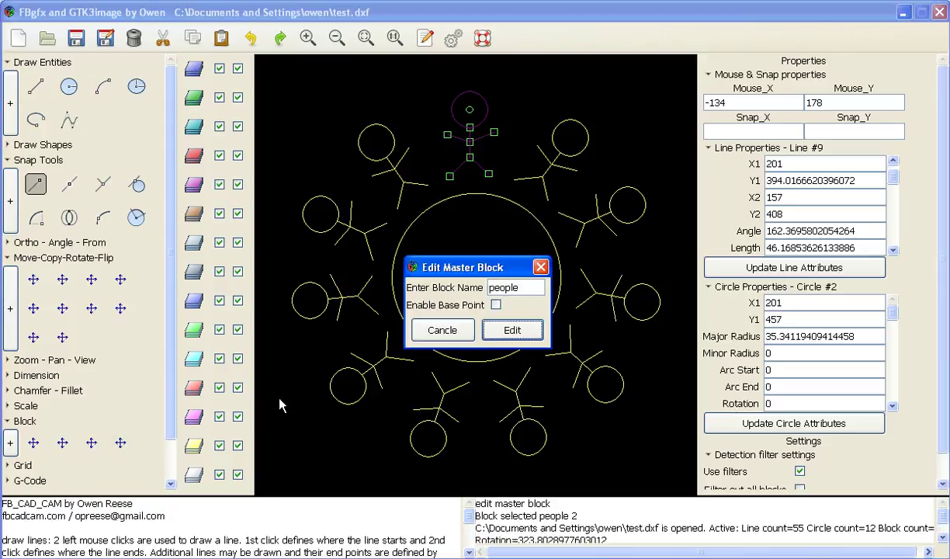
{"action": "left_click", "coordinate": [510, 331]}
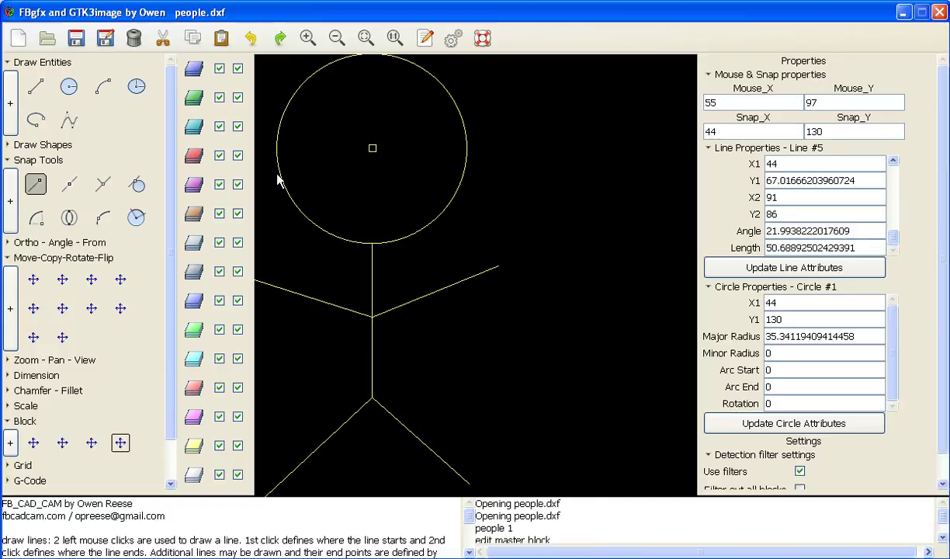
Draw two small circle eyes and a circle nose on the head
{"action": "left_click", "coordinate": [103, 87]}
{"action": "left_click", "coordinate": [69, 87]}
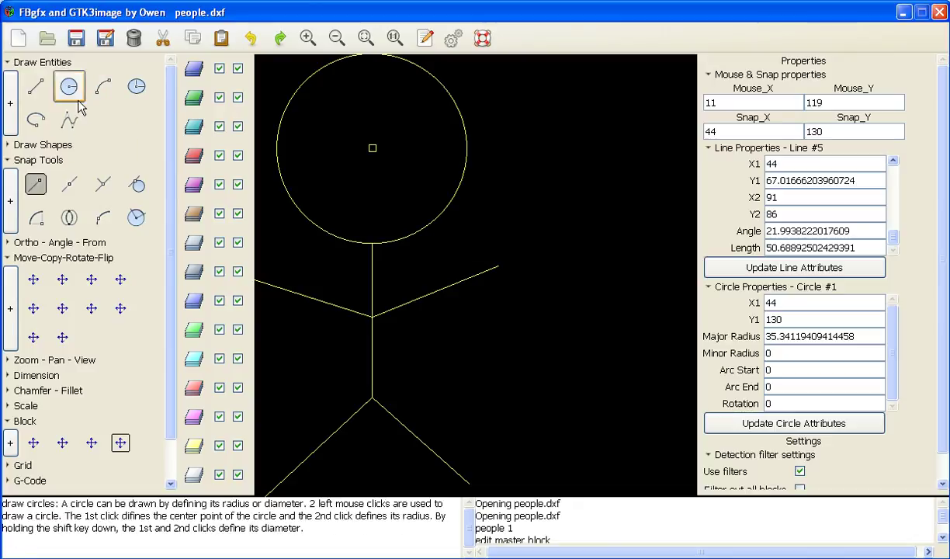
{"action": "left_click", "coordinate": [337, 108]}
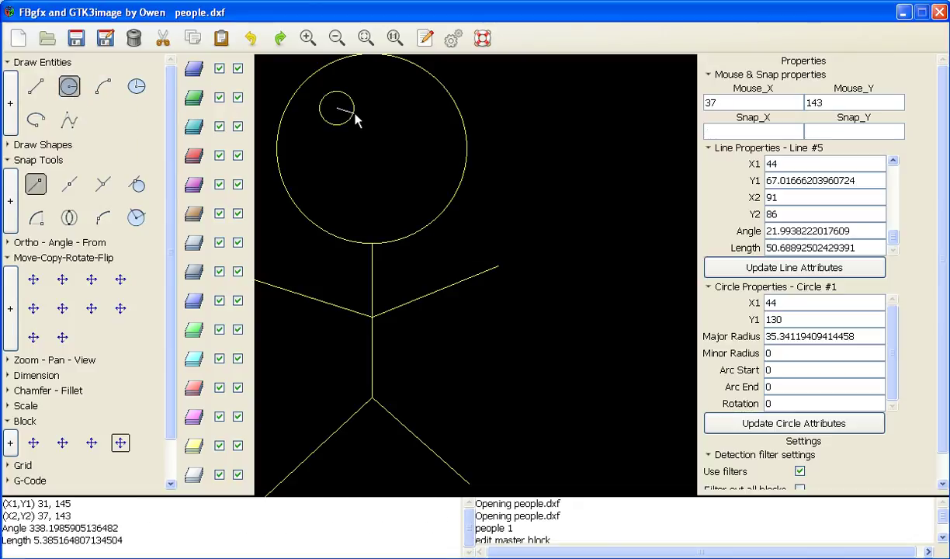
{"action": "left_click", "coordinate": [355, 115]}
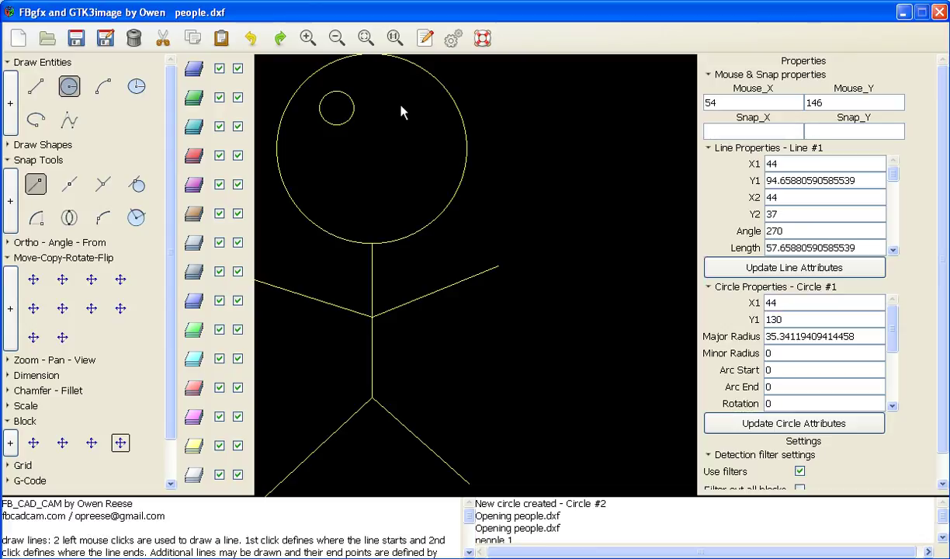
{"action": "left_click", "coordinate": [401, 107]}
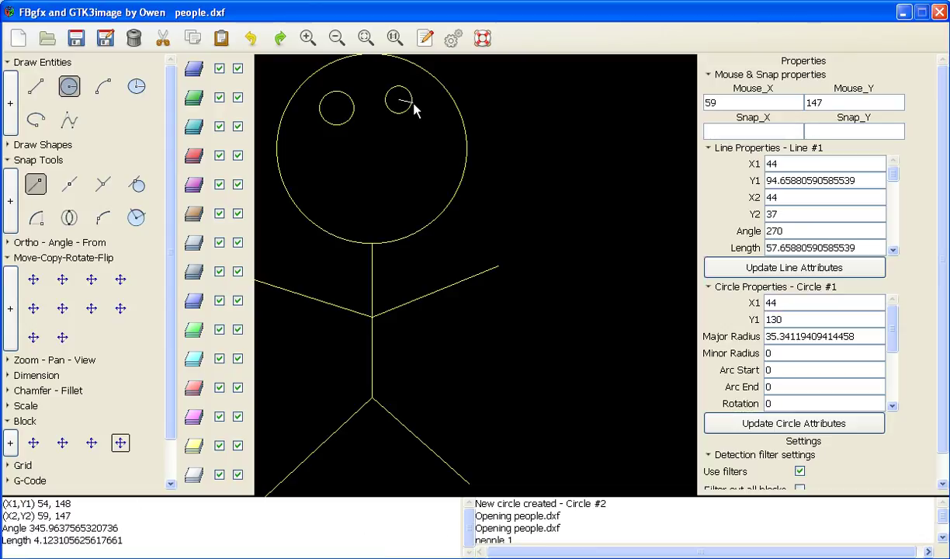
{"action": "left_click", "coordinate": [415, 106]}
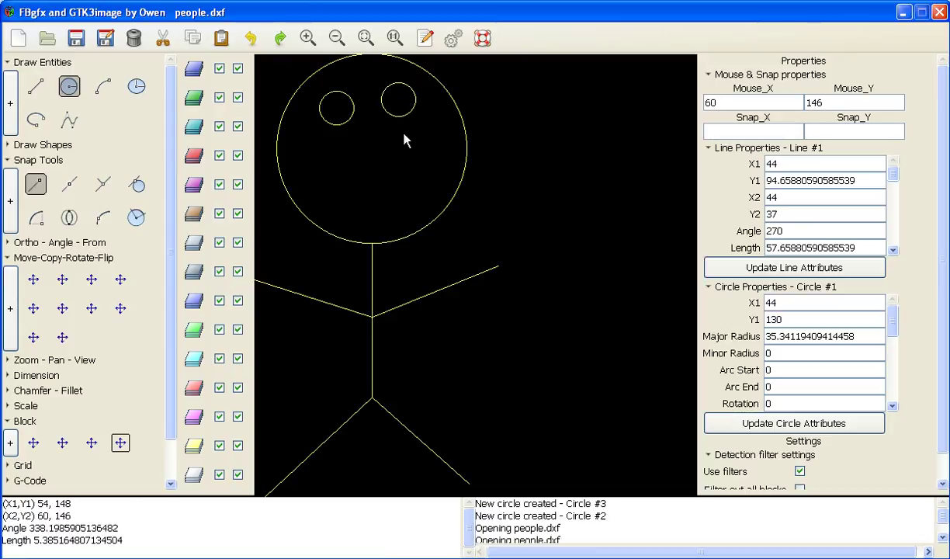
{"action": "left_click", "coordinate": [370, 162]}
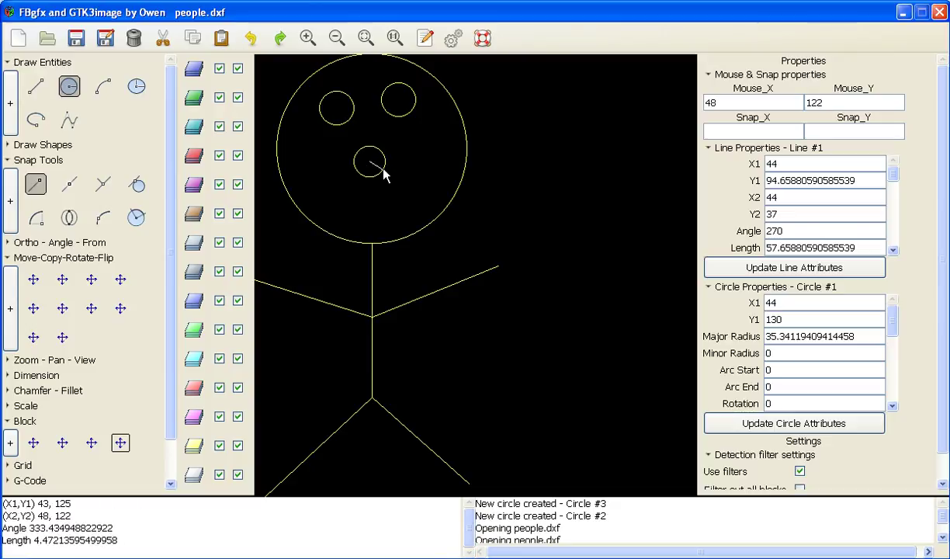
{"action": "left_click", "coordinate": [382, 169]}
Draw a smiling arc mouth below the nose
{"action": "left_click", "coordinate": [103, 89]}
{"action": "left_click", "coordinate": [103, 90]}
{"action": "left_click", "coordinate": [384, 180]}
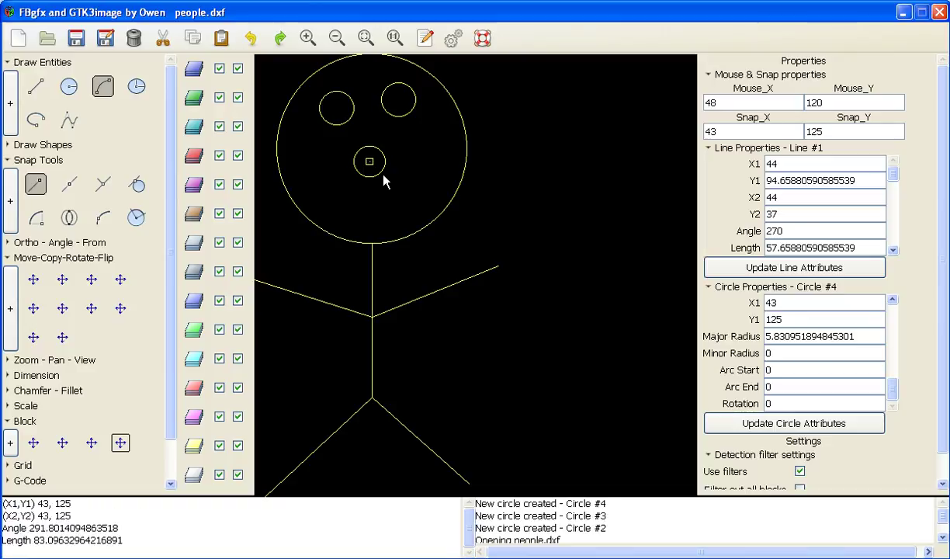
{"action": "left_click", "coordinate": [383, 208]}
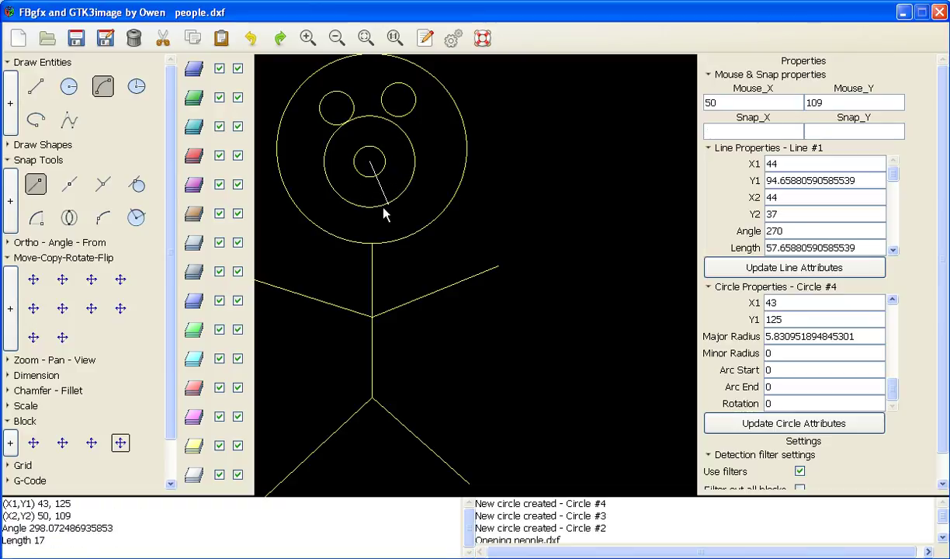
{"action": "left_click", "coordinate": [293, 181]}
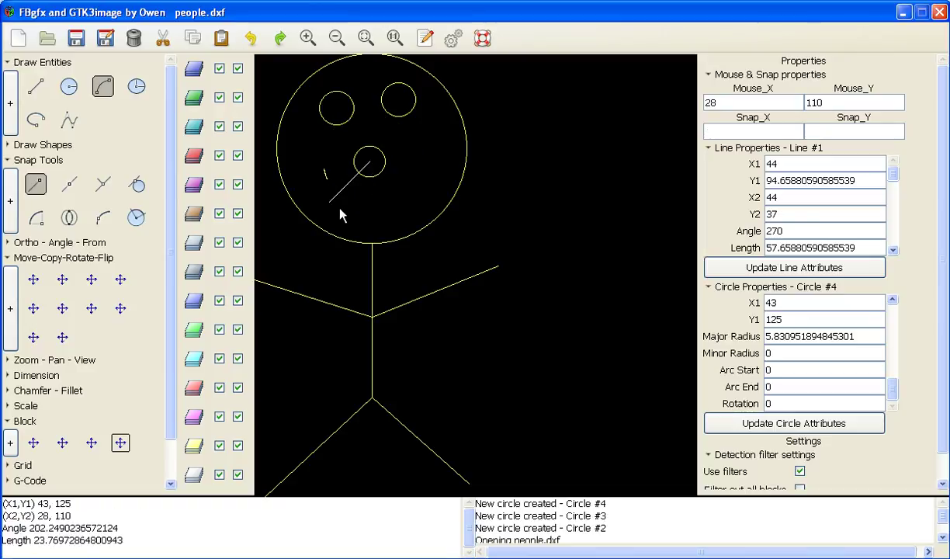
{"action": "left_click", "coordinate": [417, 180]}
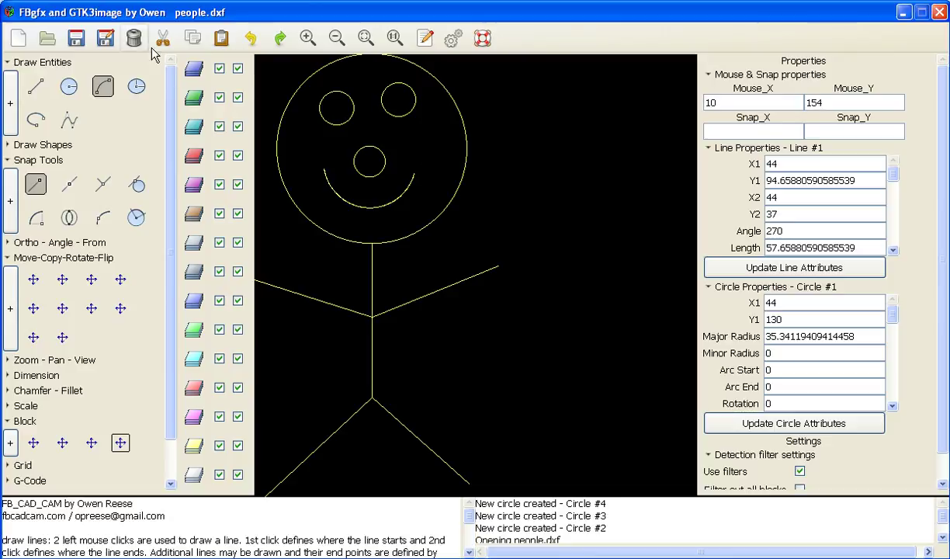
Save the edited people block into test.dxf and expand the Text tool section
{"action": "left_click", "coordinate": [77, 39]}
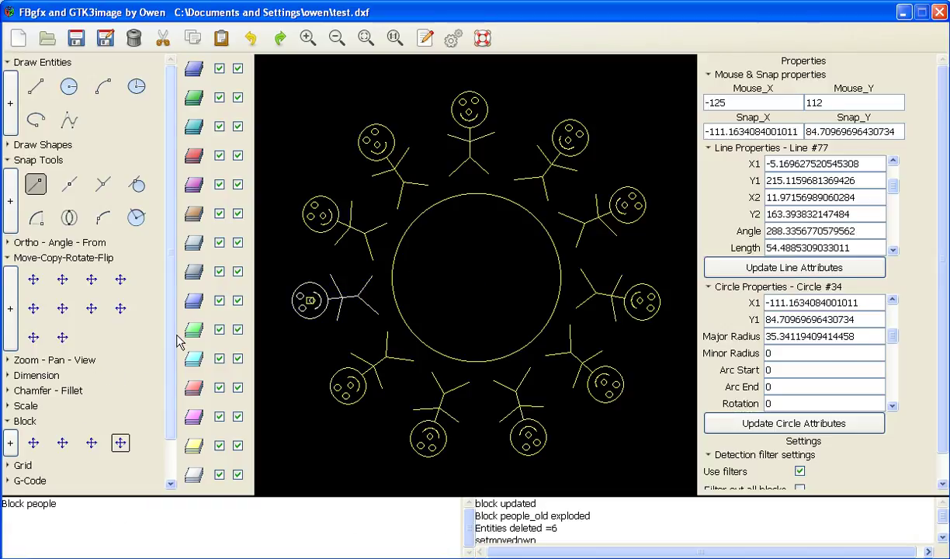
{"action": "scroll", "coordinate": [174, 355], "scroll_direction": "down", "scroll_amount": 1}
{"action": "scroll", "coordinate": [174, 354], "scroll_direction": "down", "scroll_amount": 2}
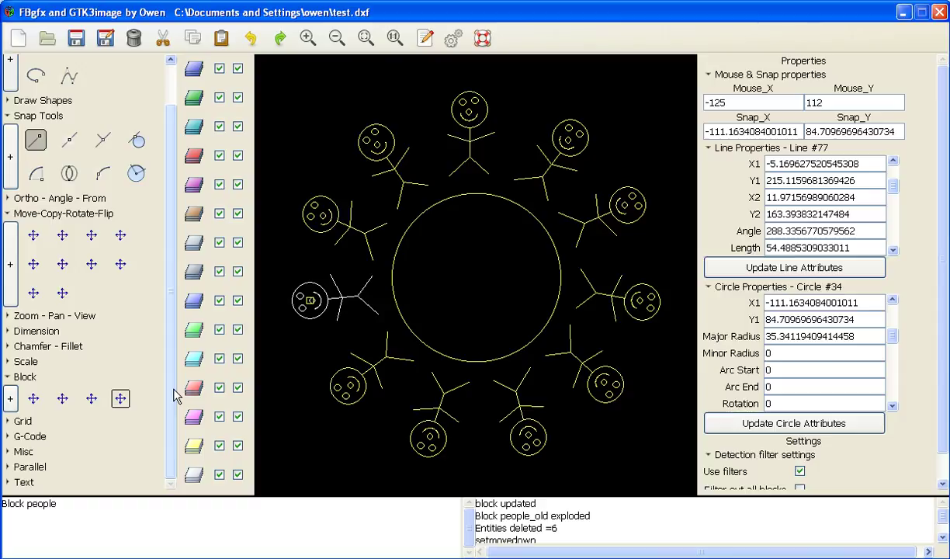
{"action": "left_click", "coordinate": [7, 482]}
Place the text label '911 WAS AN INSIDE JOB' above the big circle, inside the ring
{"action": "scroll", "coordinate": [169, 419], "scroll_direction": "down", "scroll_amount": 3}
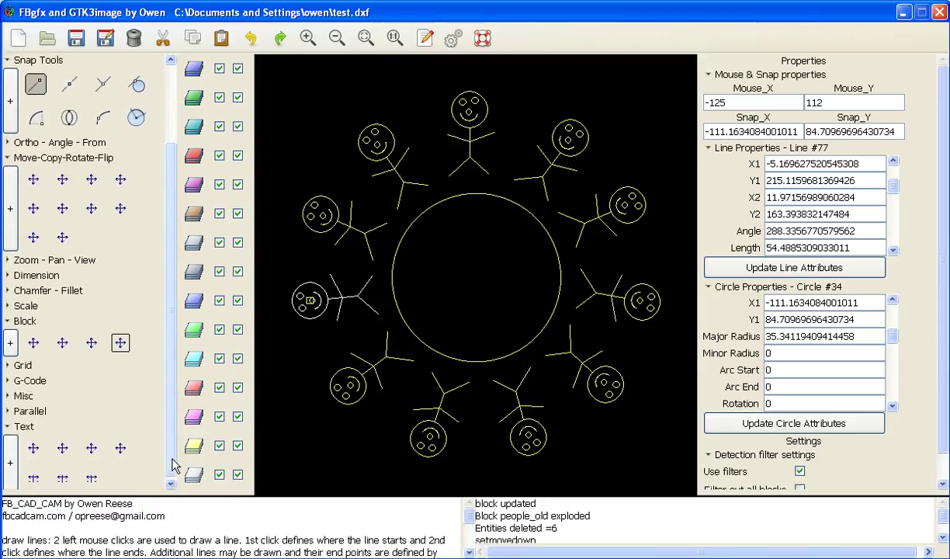
{"action": "left_click", "coordinate": [12, 462]}
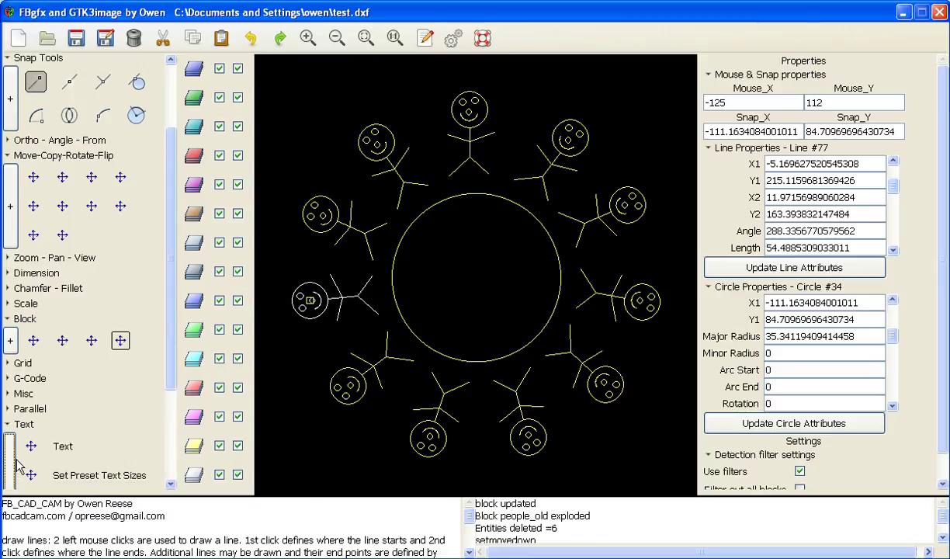
{"action": "left_click", "coordinate": [33, 450]}
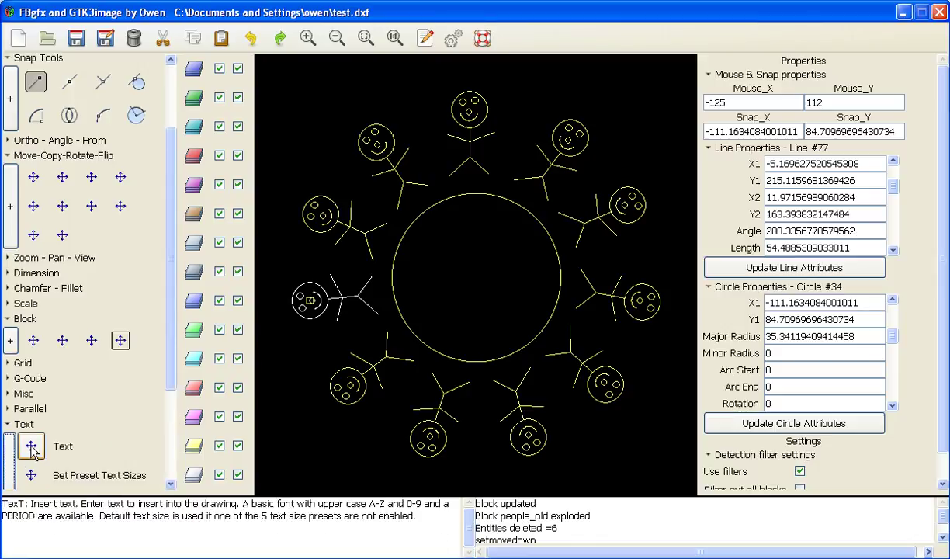
{"action": "left_click", "coordinate": [33, 452]}
{"action": "left_click", "coordinate": [37, 448]}
{"action": "left_click", "coordinate": [266, 401]}
{"action": "type", "text": "911 was an inside job"}
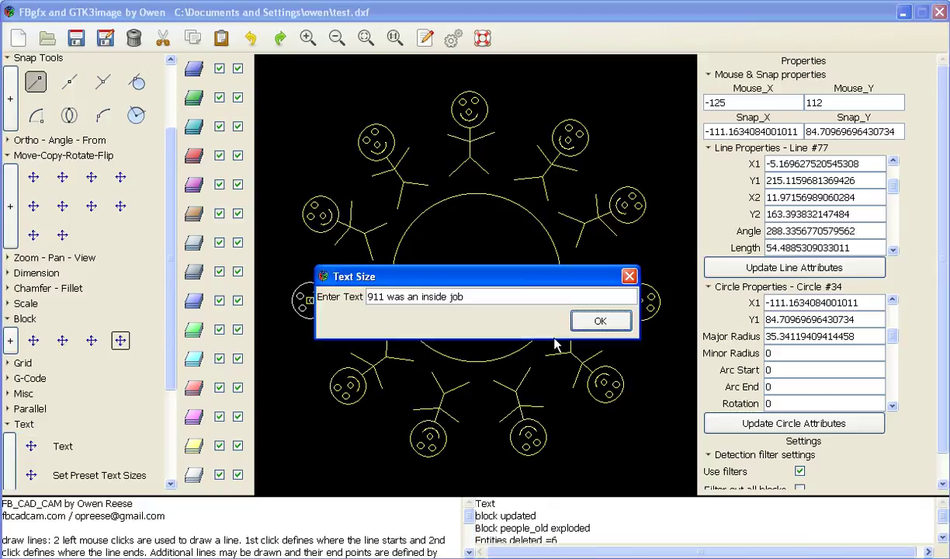
{"action": "left_click", "coordinate": [597, 322]}
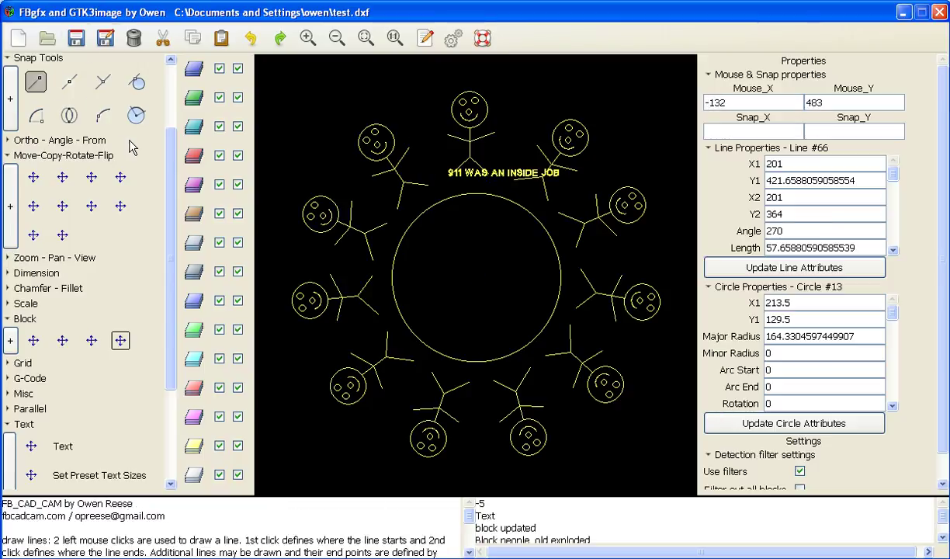
Move the '911 WAS AN INSIDE JOB' label down into the centre of the large circle
{"action": "scroll", "coordinate": [174, 159], "scroll_direction": "up", "scroll_amount": 3}
{"action": "scroll", "coordinate": [175, 160], "scroll_direction": "up", "scroll_amount": 1}
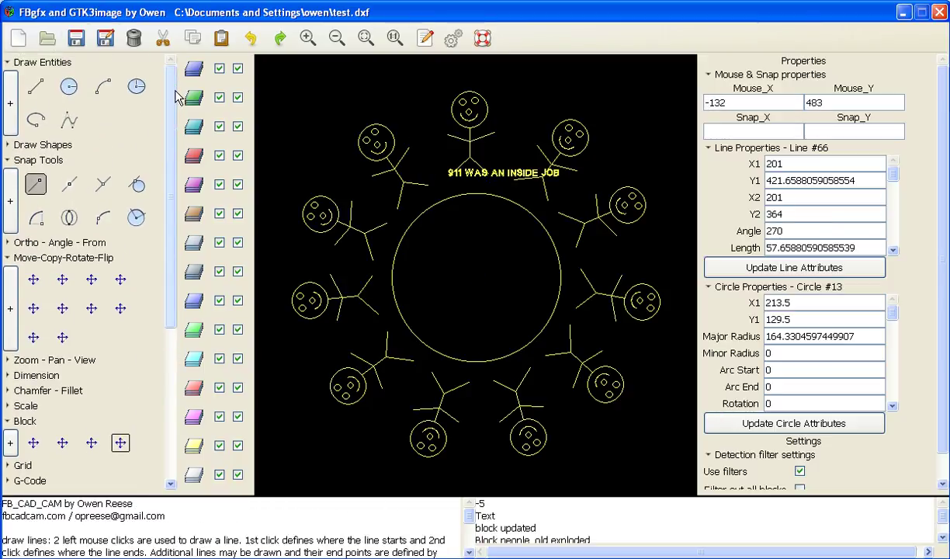
{"action": "scroll", "coordinate": [497, 139], "scroll_direction": "up", "scroll_amount": 1}
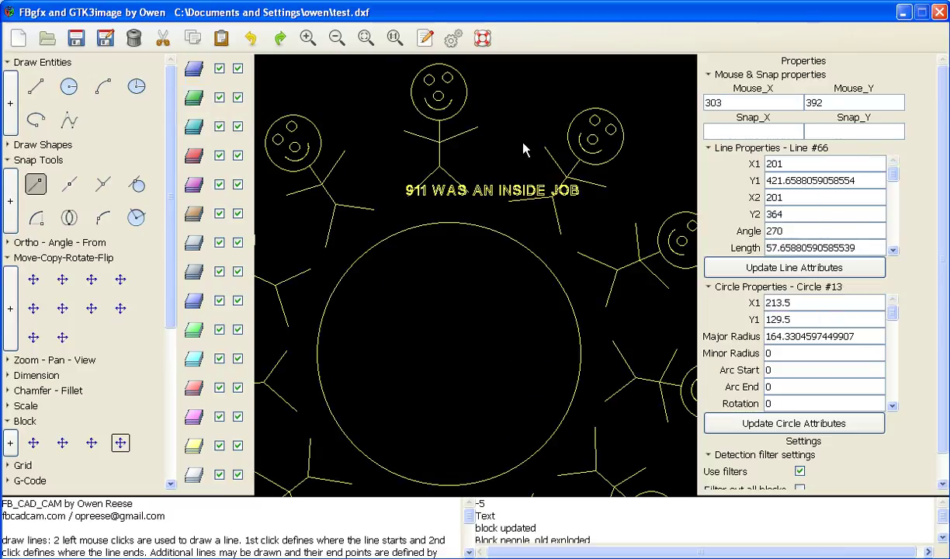
{"action": "scroll", "coordinate": [501, 155], "scroll_direction": "up", "scroll_amount": 1}
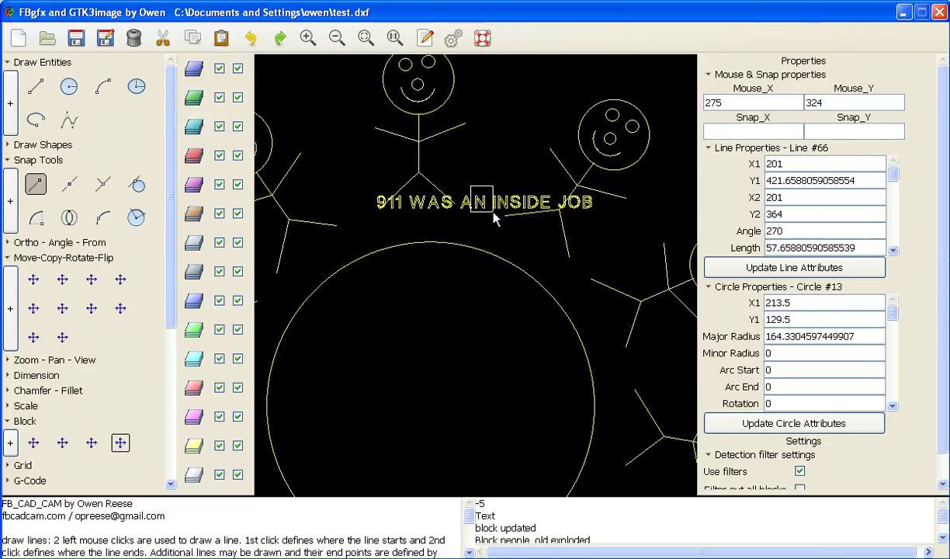
{"action": "left_click", "coordinate": [492, 204]}
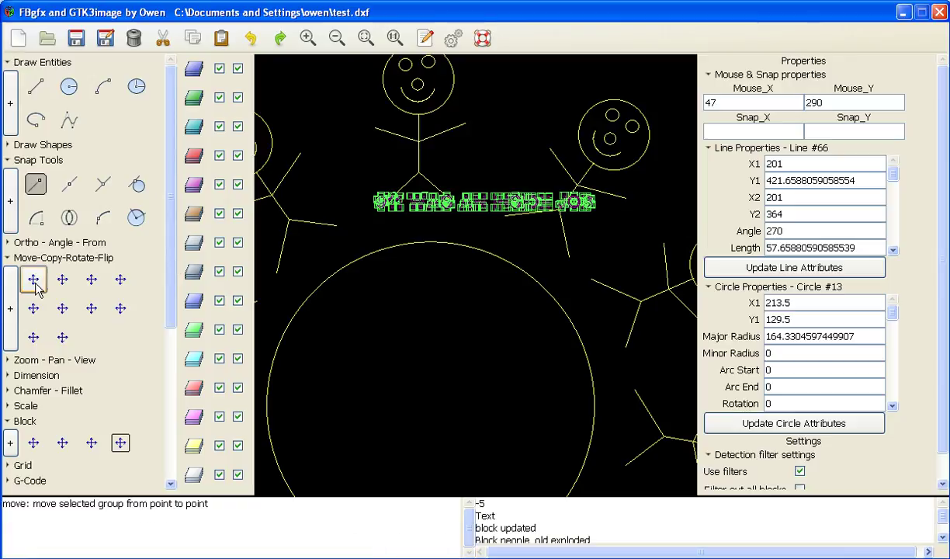
{"action": "left_click", "coordinate": [10, 308]}
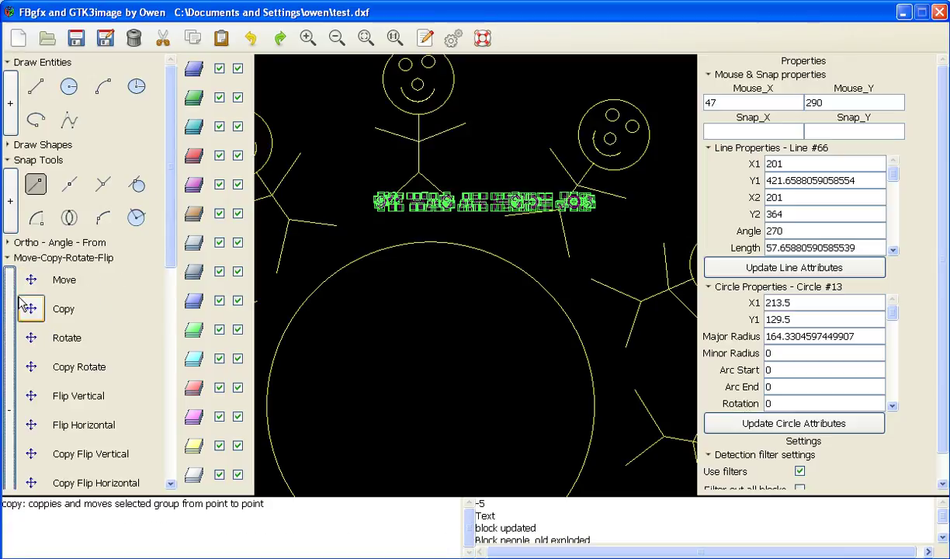
{"action": "left_click", "coordinate": [100, 283]}
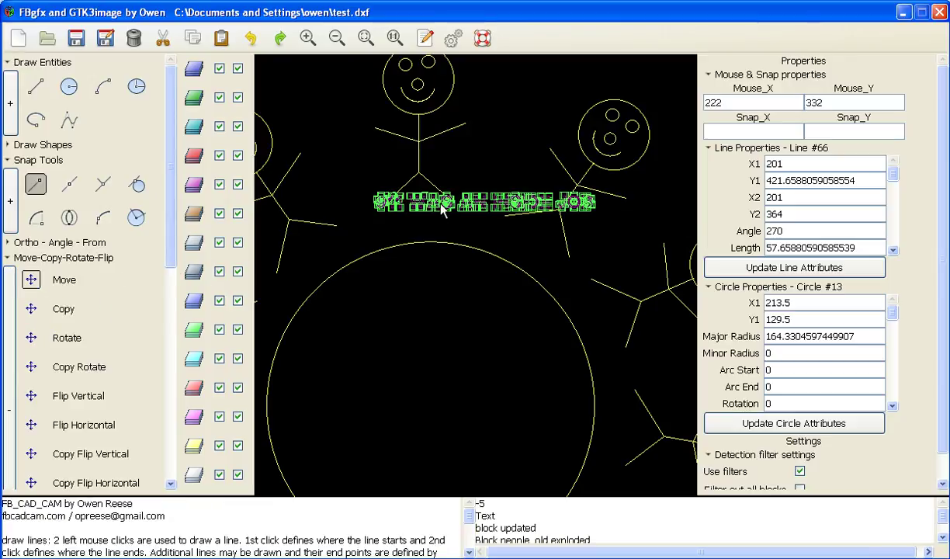
{"action": "left_click", "coordinate": [490, 178]}
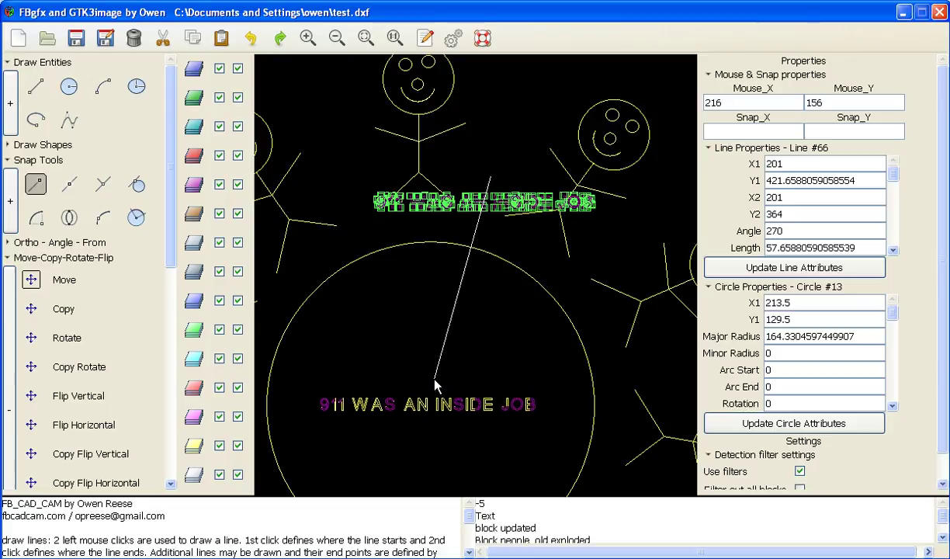
{"action": "left_click", "coordinate": [436, 383]}
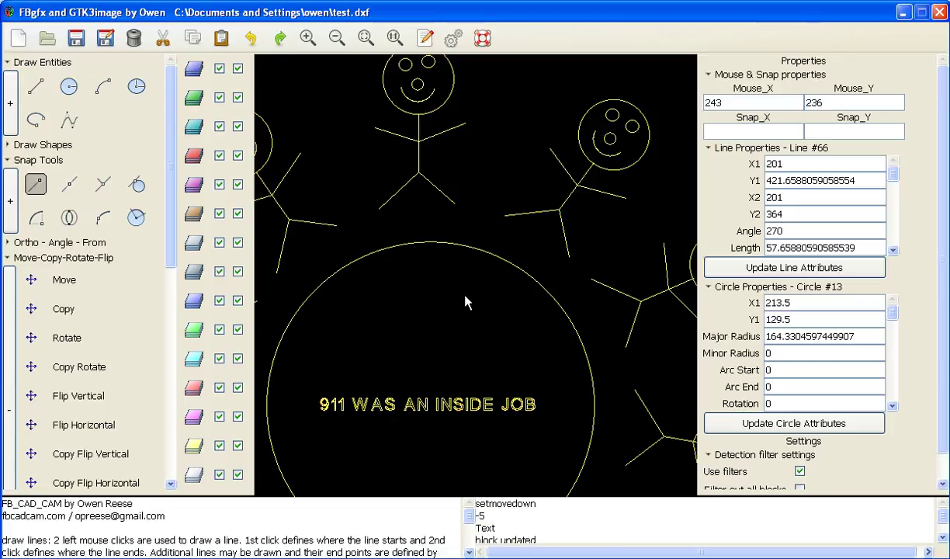
{"action": "scroll", "coordinate": [473, 264], "scroll_direction": "down", "scroll_amount": 2}
{"action": "scroll", "coordinate": [535, 120], "scroll_direction": "down", "scroll_amount": 1}
{"action": "scroll", "coordinate": [554, 102], "scroll_direction": "up", "scroll_amount": 1}
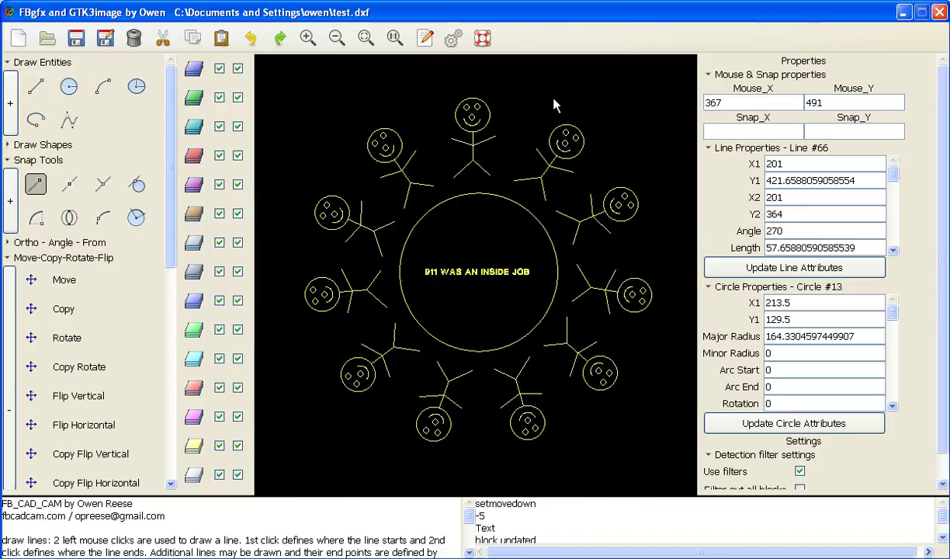
Select the top stick-figure block and open the people master block for editing
{"action": "left_click", "coordinate": [490, 112]}
{"action": "left_click", "coordinate": [490, 114]}
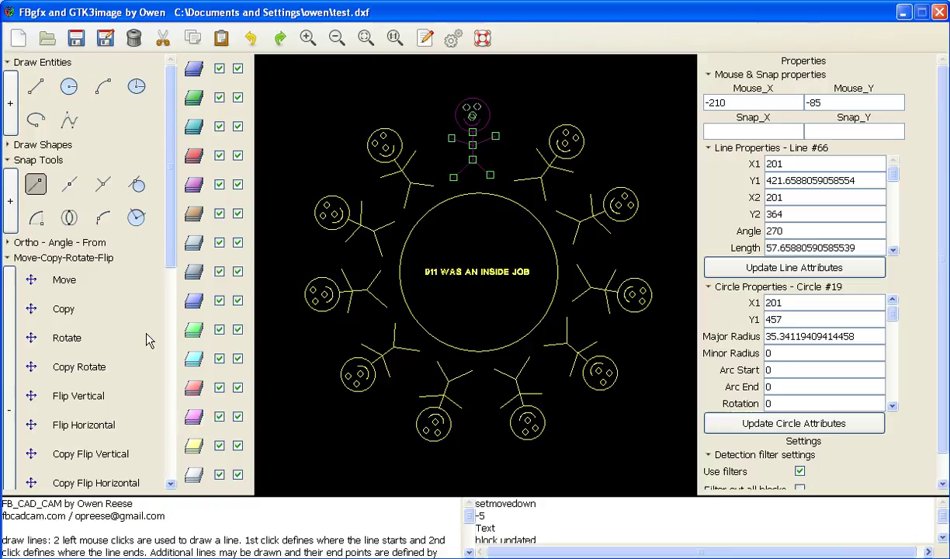
{"action": "left_click_drag", "start_coordinate": [166, 236], "coordinate": [161, 432]}
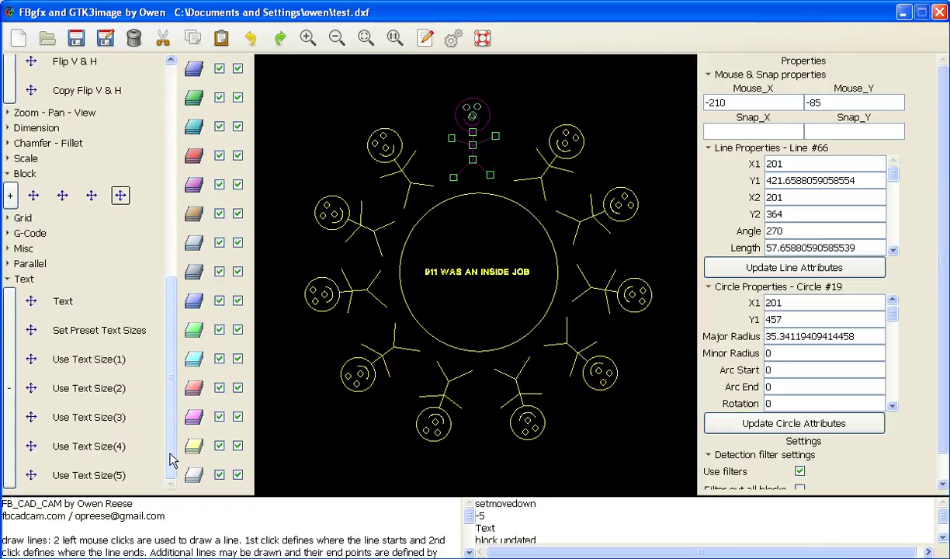
{"action": "left_click", "coordinate": [9, 194]}
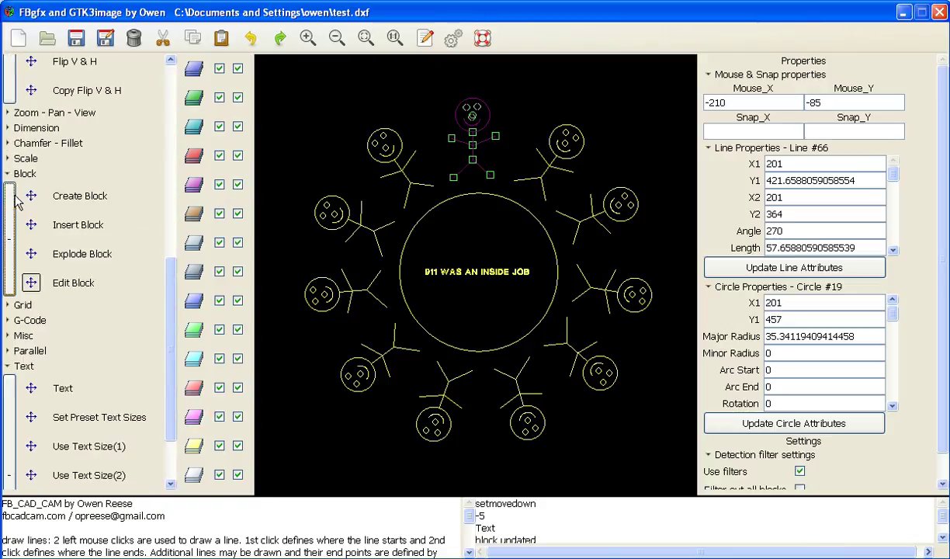
{"action": "left_click", "coordinate": [37, 286]}
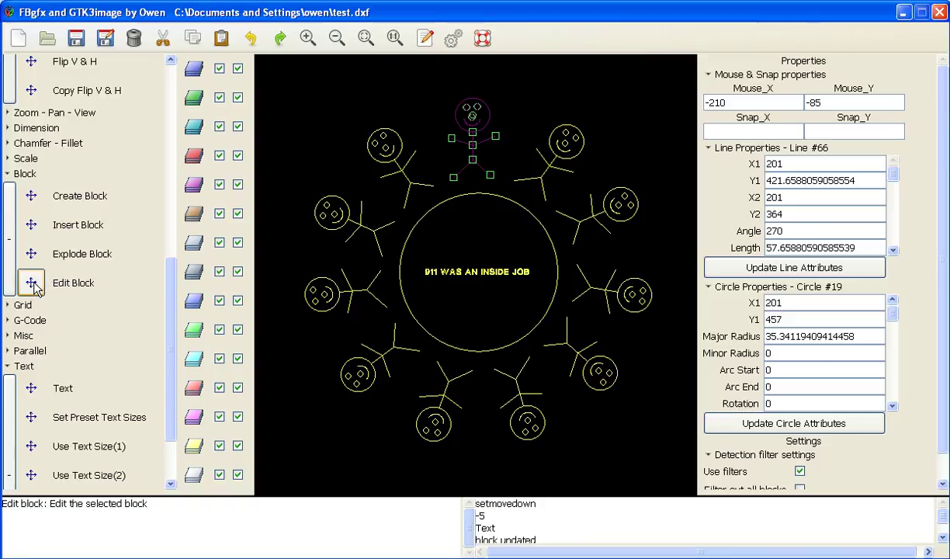
{"action": "left_click", "coordinate": [35, 284]}
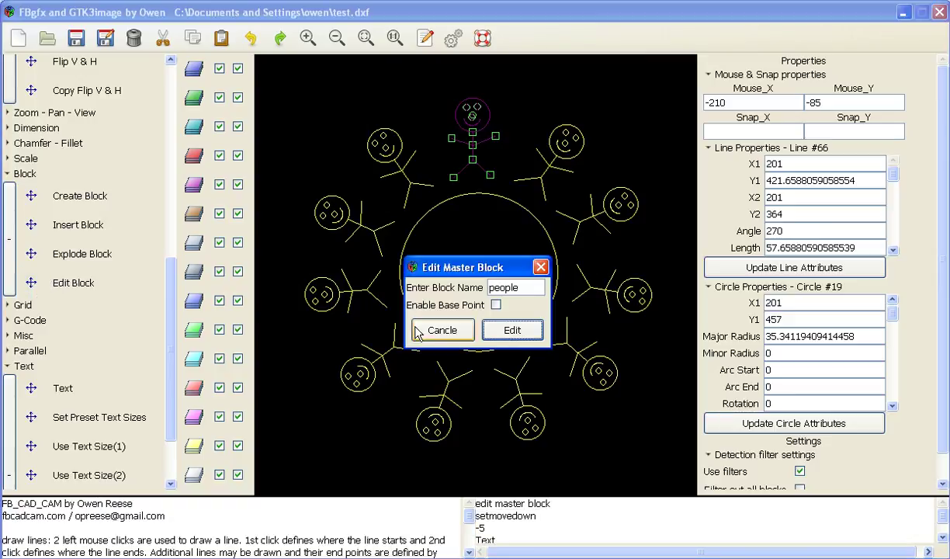
{"action": "left_click", "coordinate": [518, 335]}
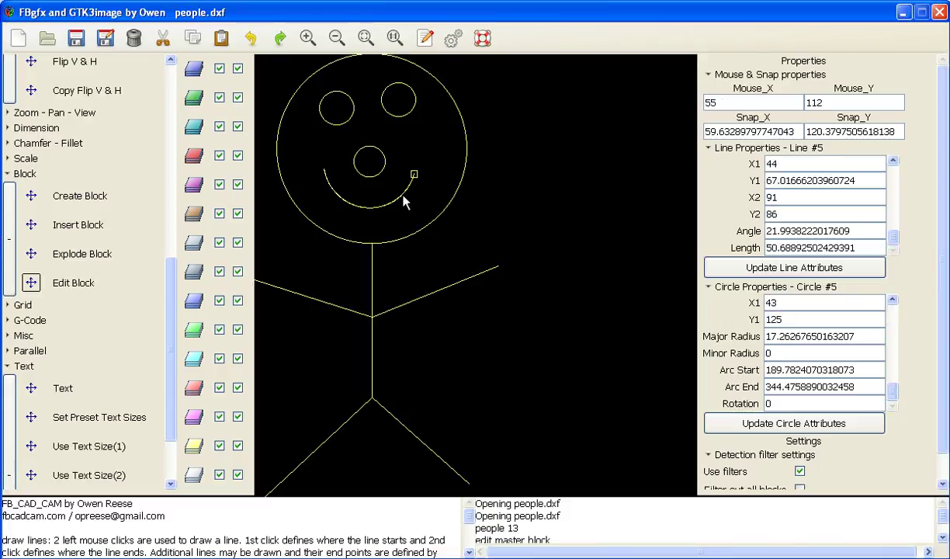
Delete the smiling mouth arc from the stick figure
{"action": "left_click", "coordinate": [404, 203]}
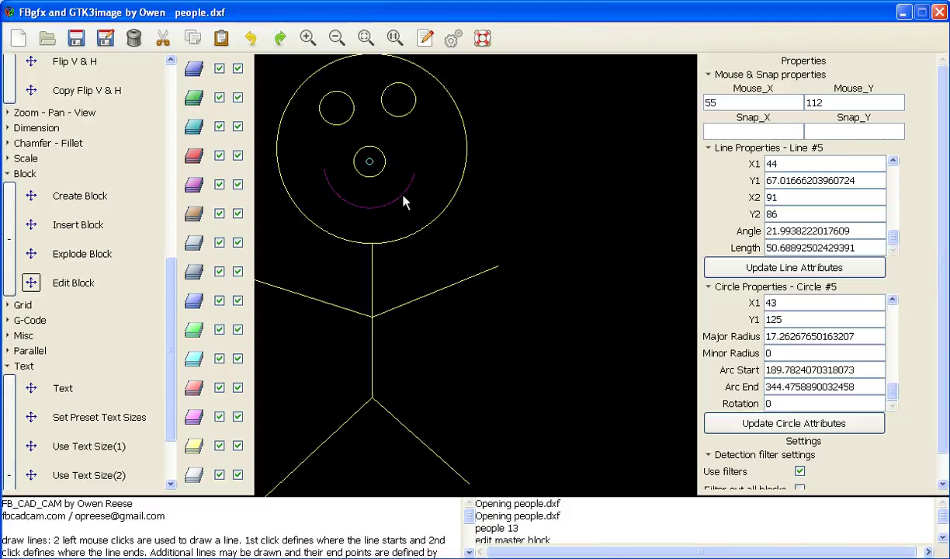
{"action": "left_click", "coordinate": [136, 47]}
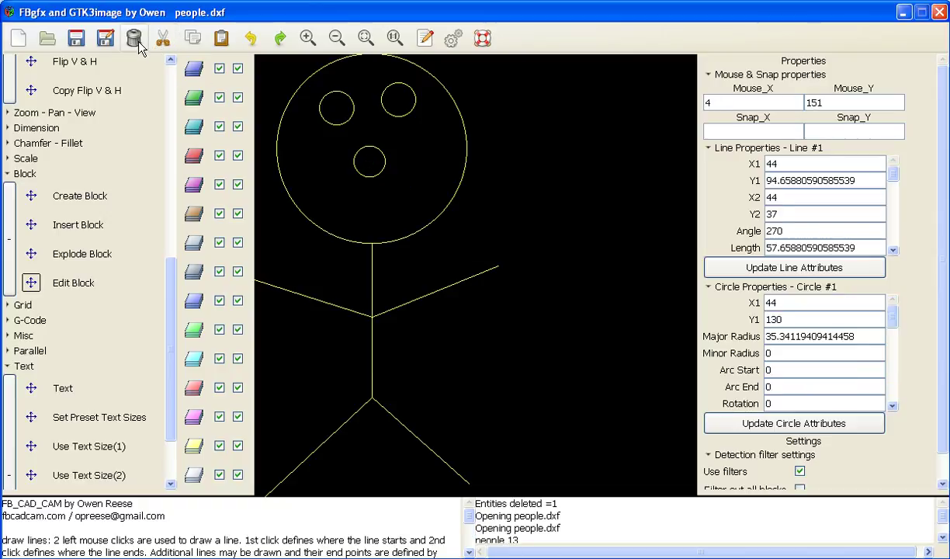
{"action": "left_click_drag", "start_coordinate": [173, 272], "coordinate": [173, 70]}
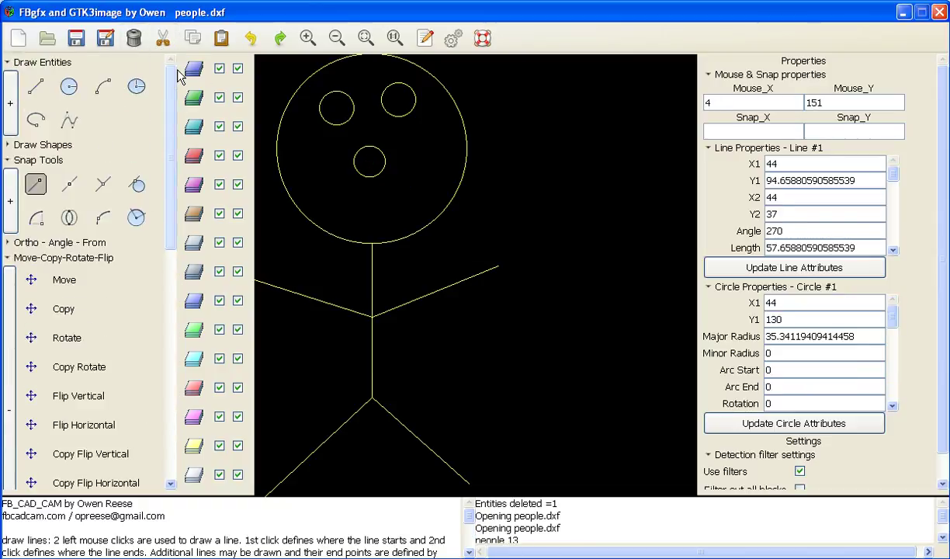
Draw a downturned elliptical-arc frown under the nose, from right to left
{"action": "left_click", "coordinate": [67, 86]}
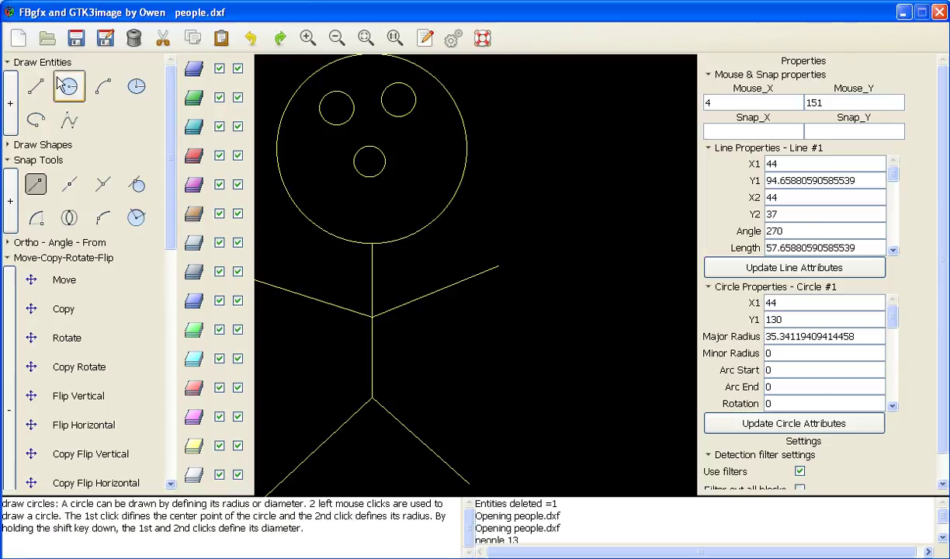
{"action": "left_click", "coordinate": [42, 126]}
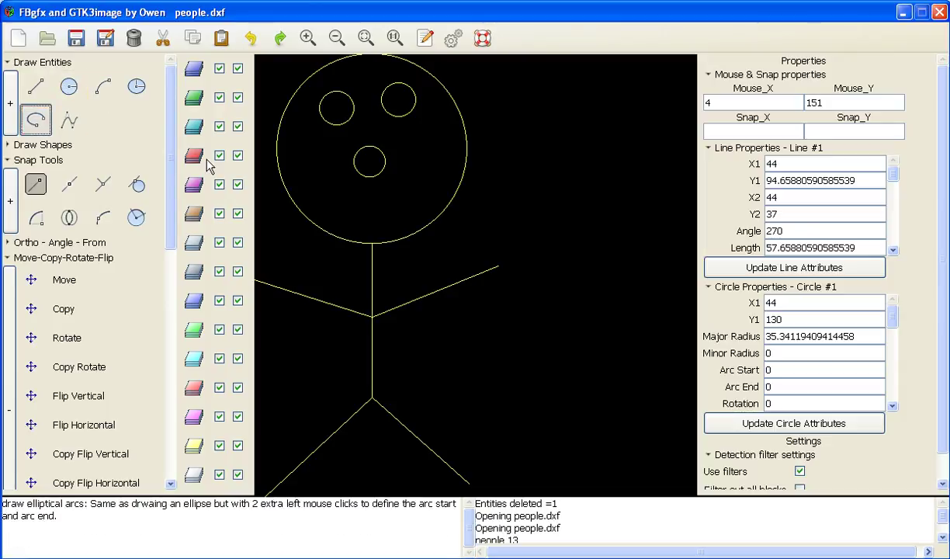
{"action": "left_click", "coordinate": [371, 204]}
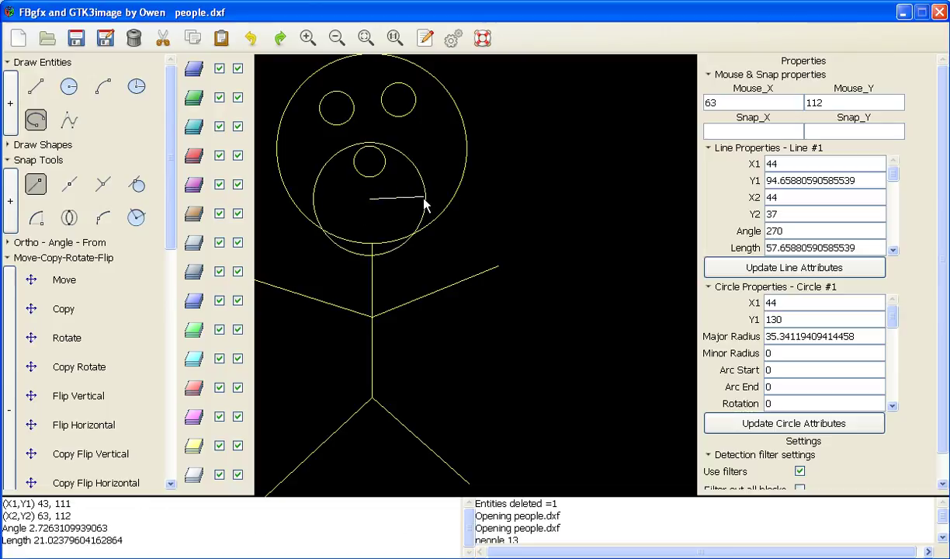
{"action": "left_click", "coordinate": [422, 203]}
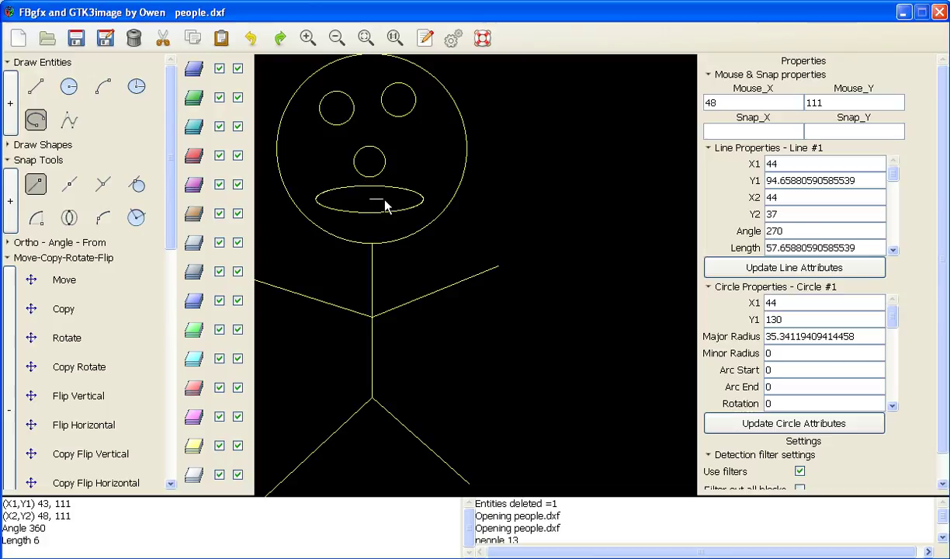
{"action": "left_click", "coordinate": [384, 204]}
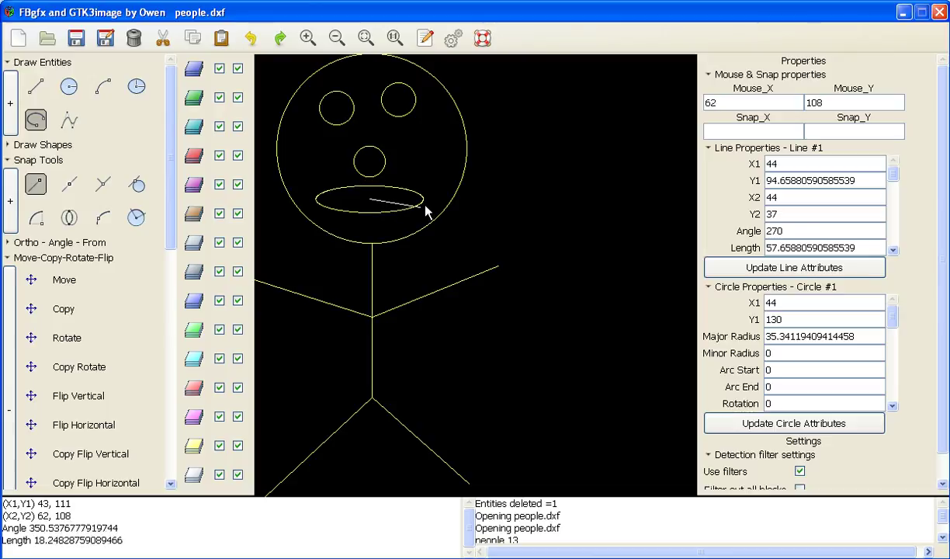
{"action": "left_click", "coordinate": [431, 206]}
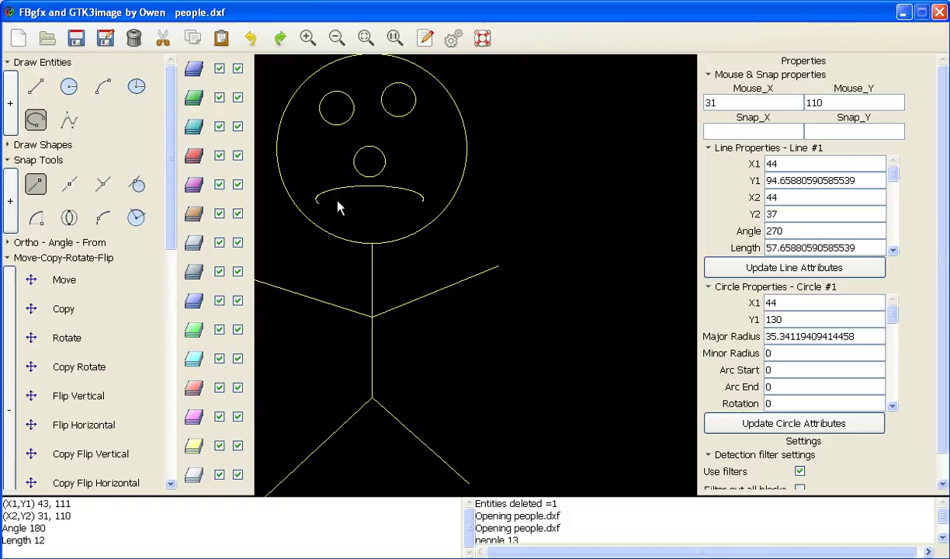
{"action": "left_click", "coordinate": [339, 204]}
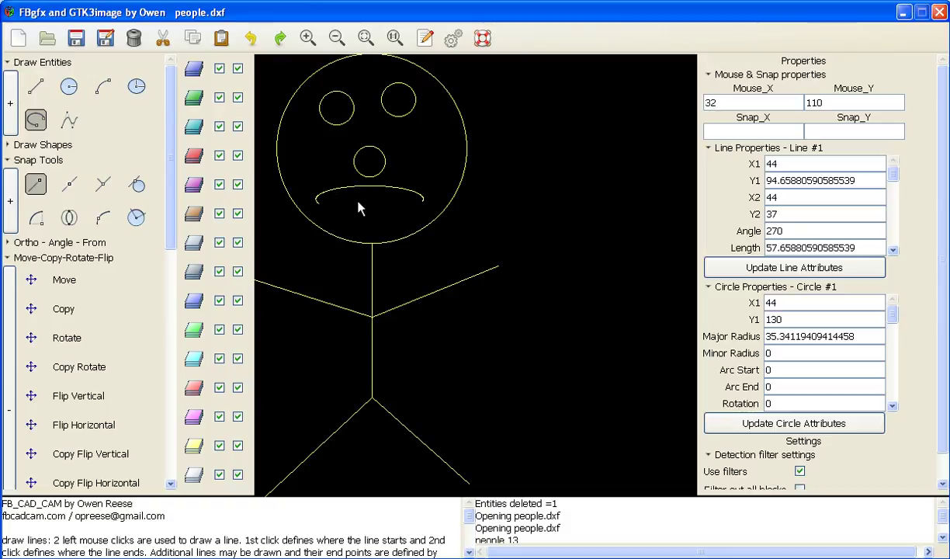
Save the people block back to test.dxf and dismiss the crash report without sending
{"action": "left_click", "coordinate": [83, 45]}
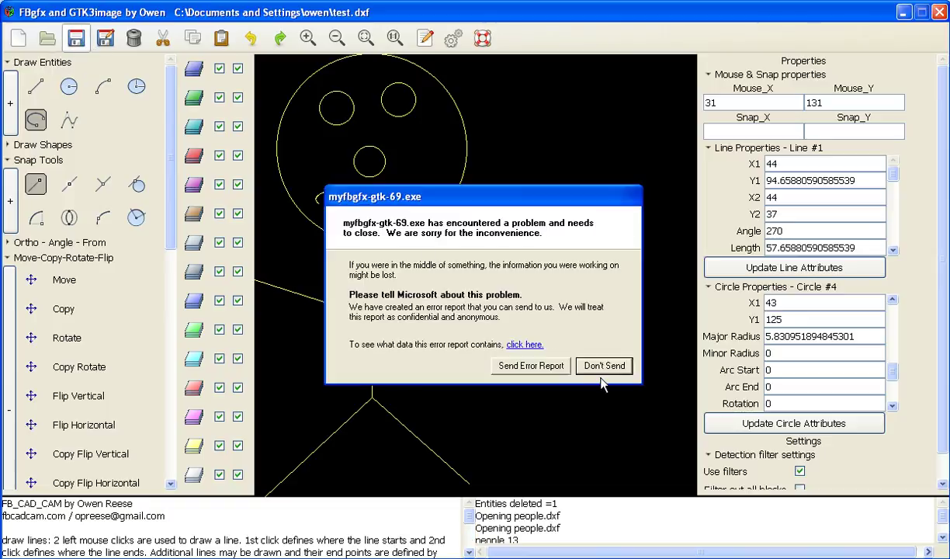
{"action": "left_click", "coordinate": [602, 365]}
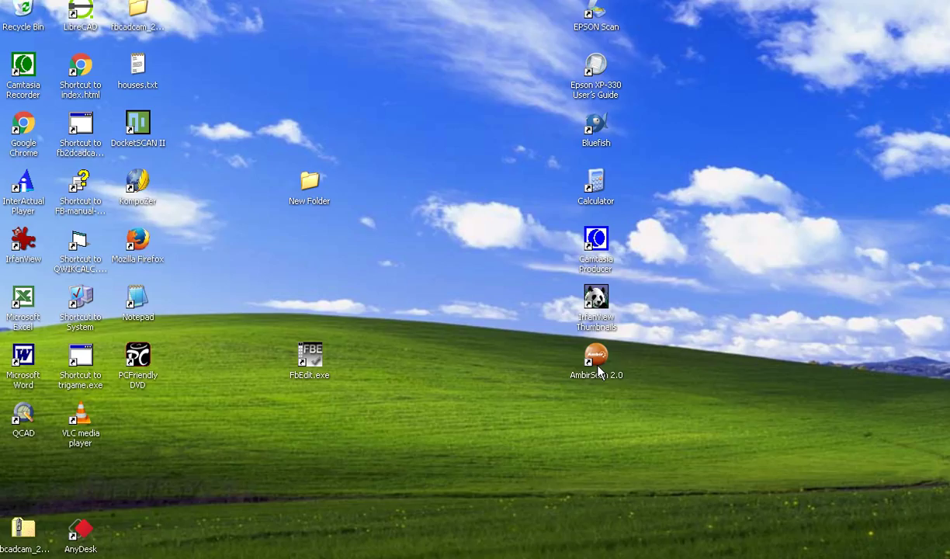